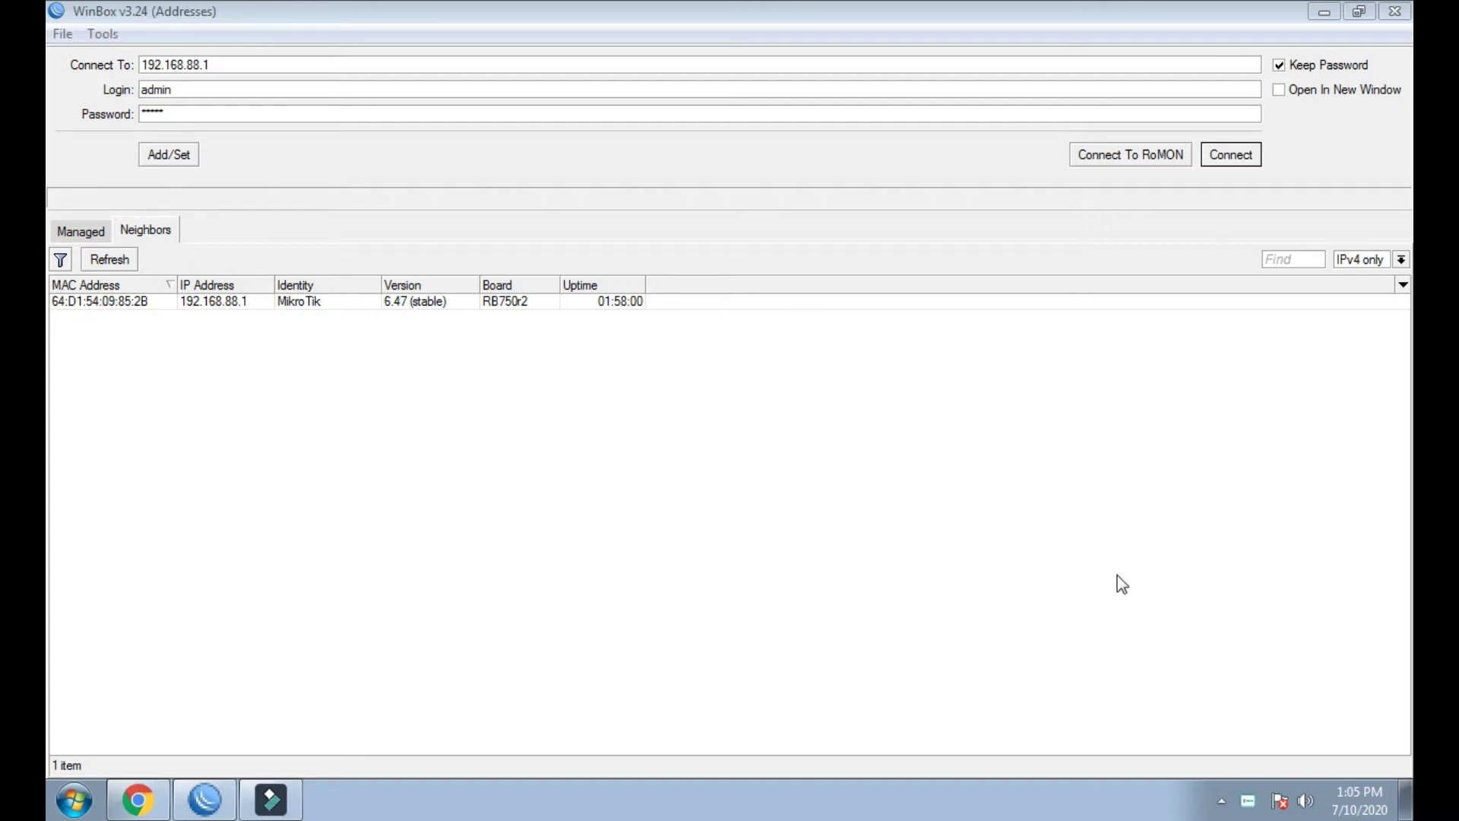
Connect to the router at 192.168.88.1 and look over the hotspot's profiles, active sessions and hosts.
{"action": "left_click", "coordinate": [1232, 157]}
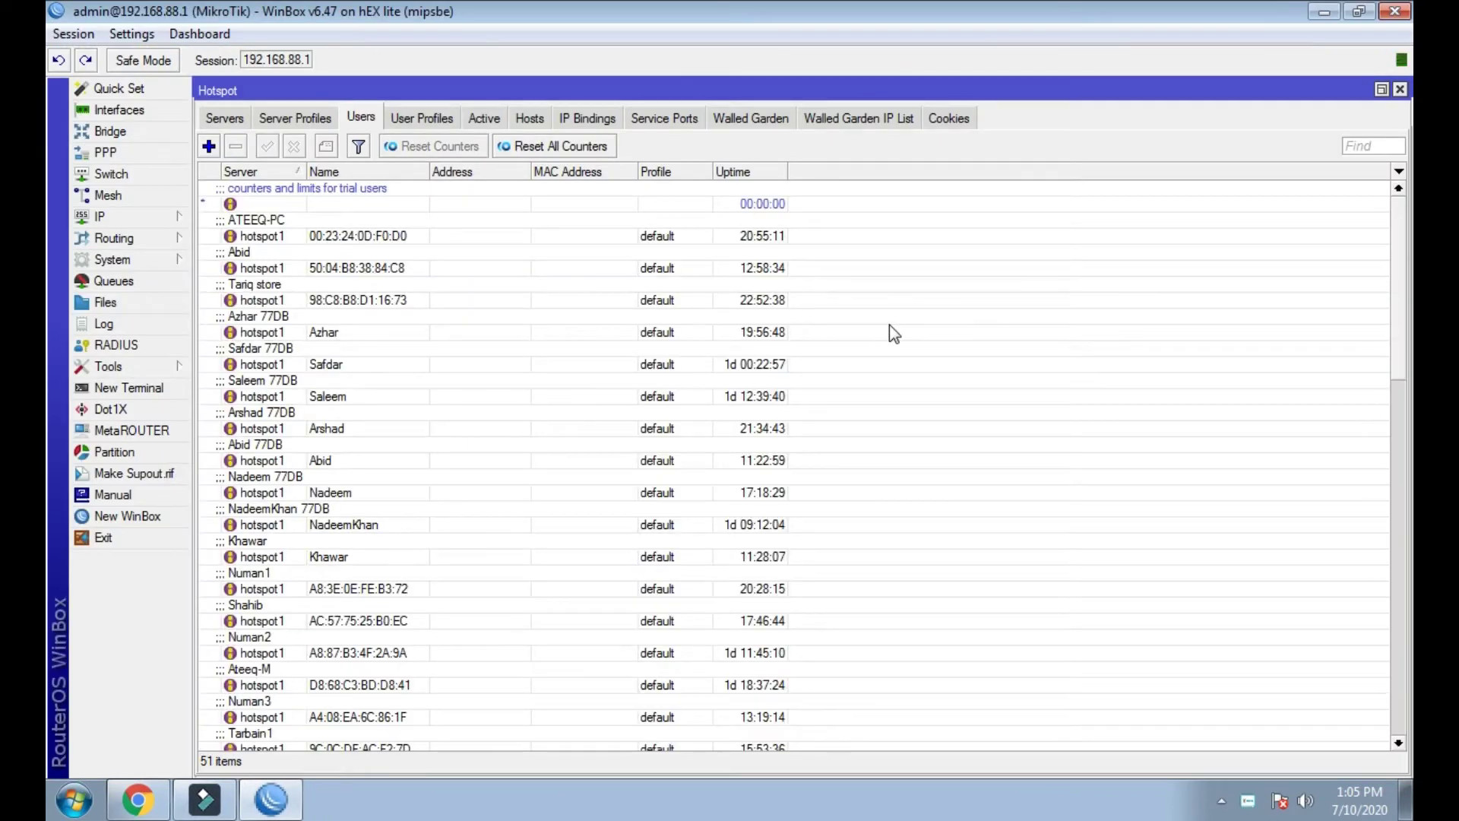
{"action": "left_click", "coordinate": [423, 120]}
{"action": "left_click", "coordinate": [295, 118]}
{"action": "left_click", "coordinate": [481, 115]}
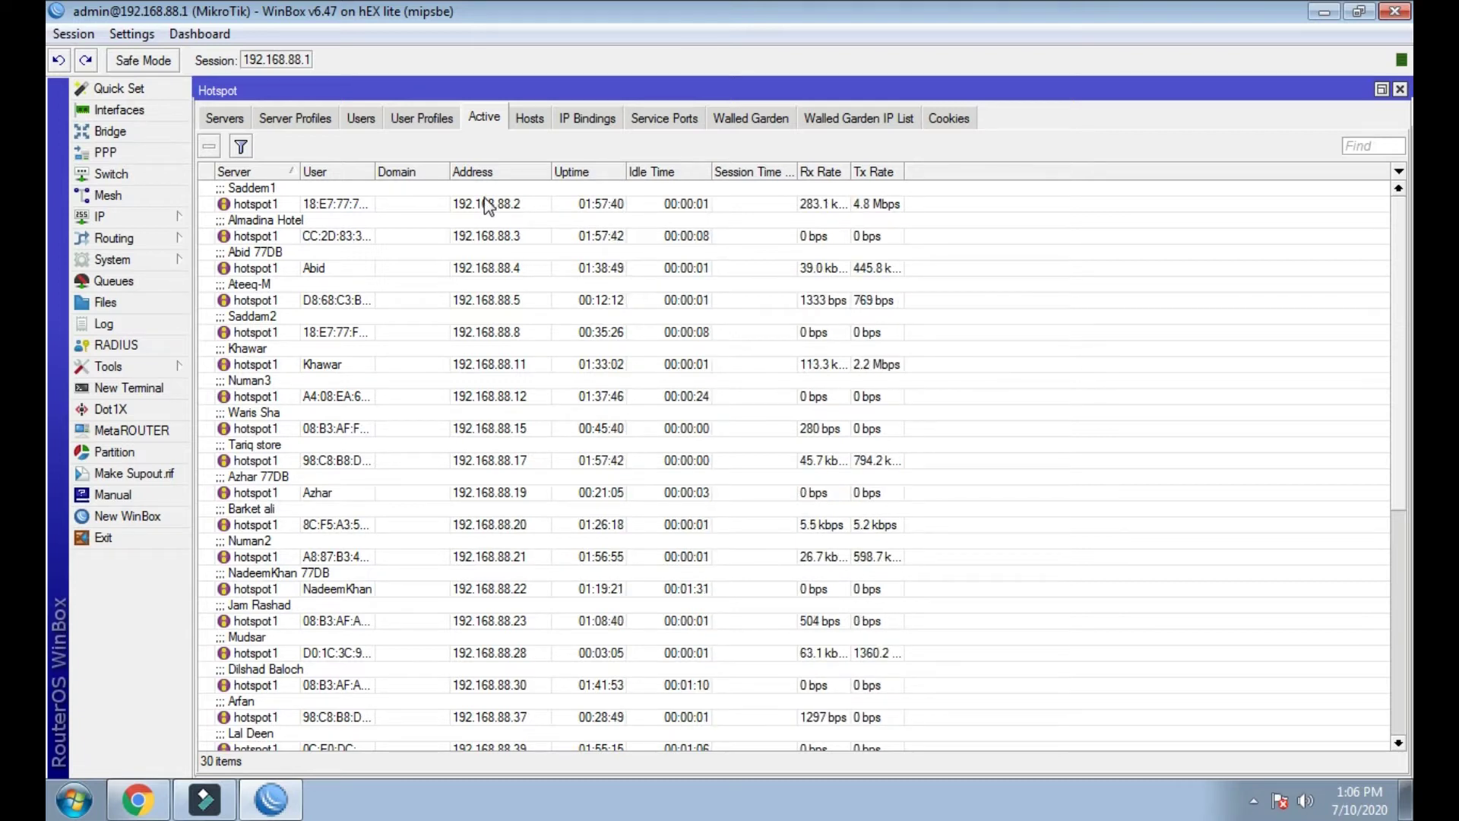
{"action": "left_click", "coordinate": [530, 122]}
{"action": "left_click", "coordinate": [491, 120]}
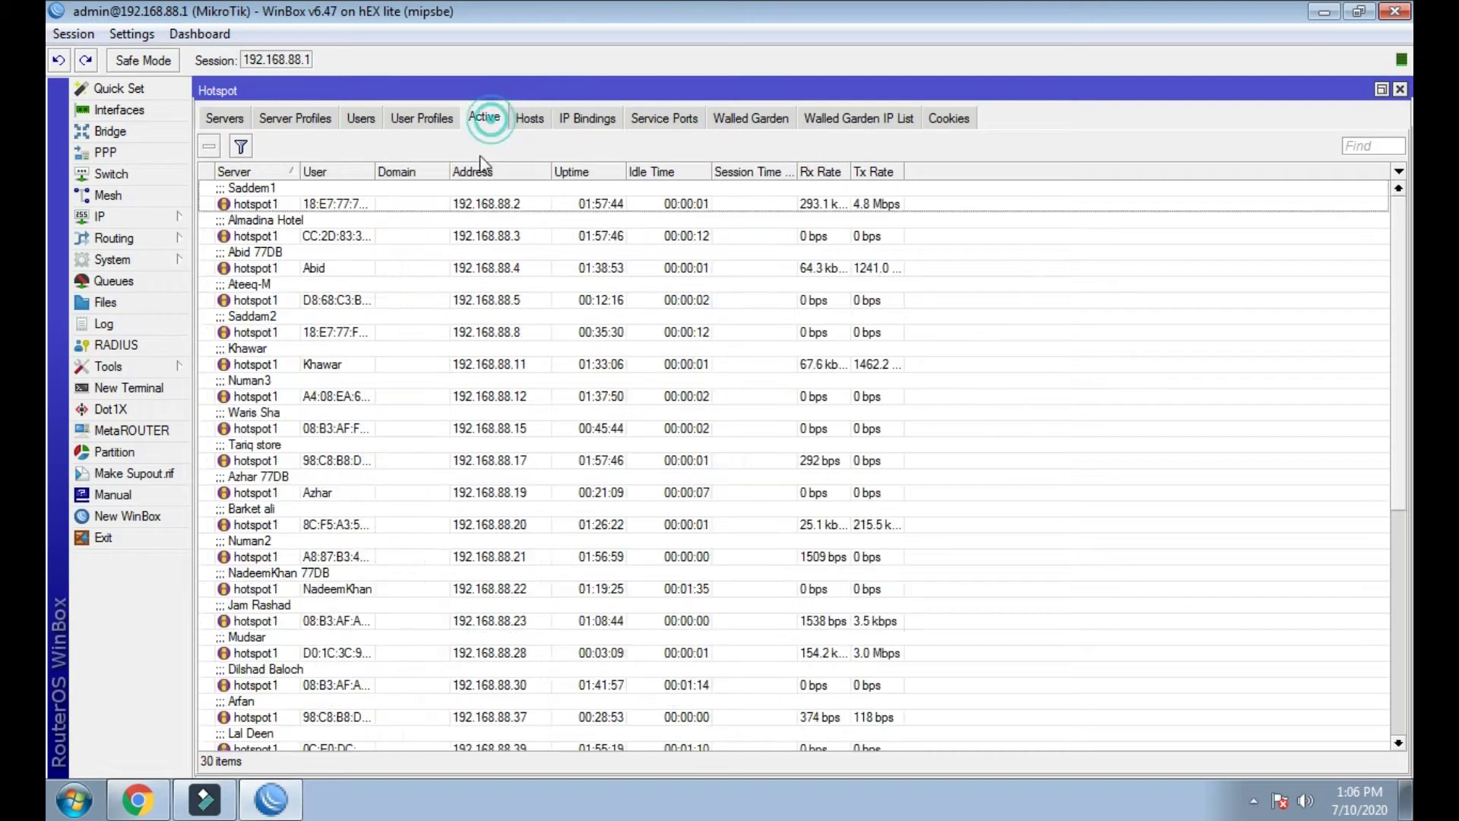
Remove the user named 00:23:24:0D:F0:D0 from the hotspot users.
{"action": "left_click", "coordinate": [367, 124]}
{"action": "left_click", "coordinate": [313, 232]}
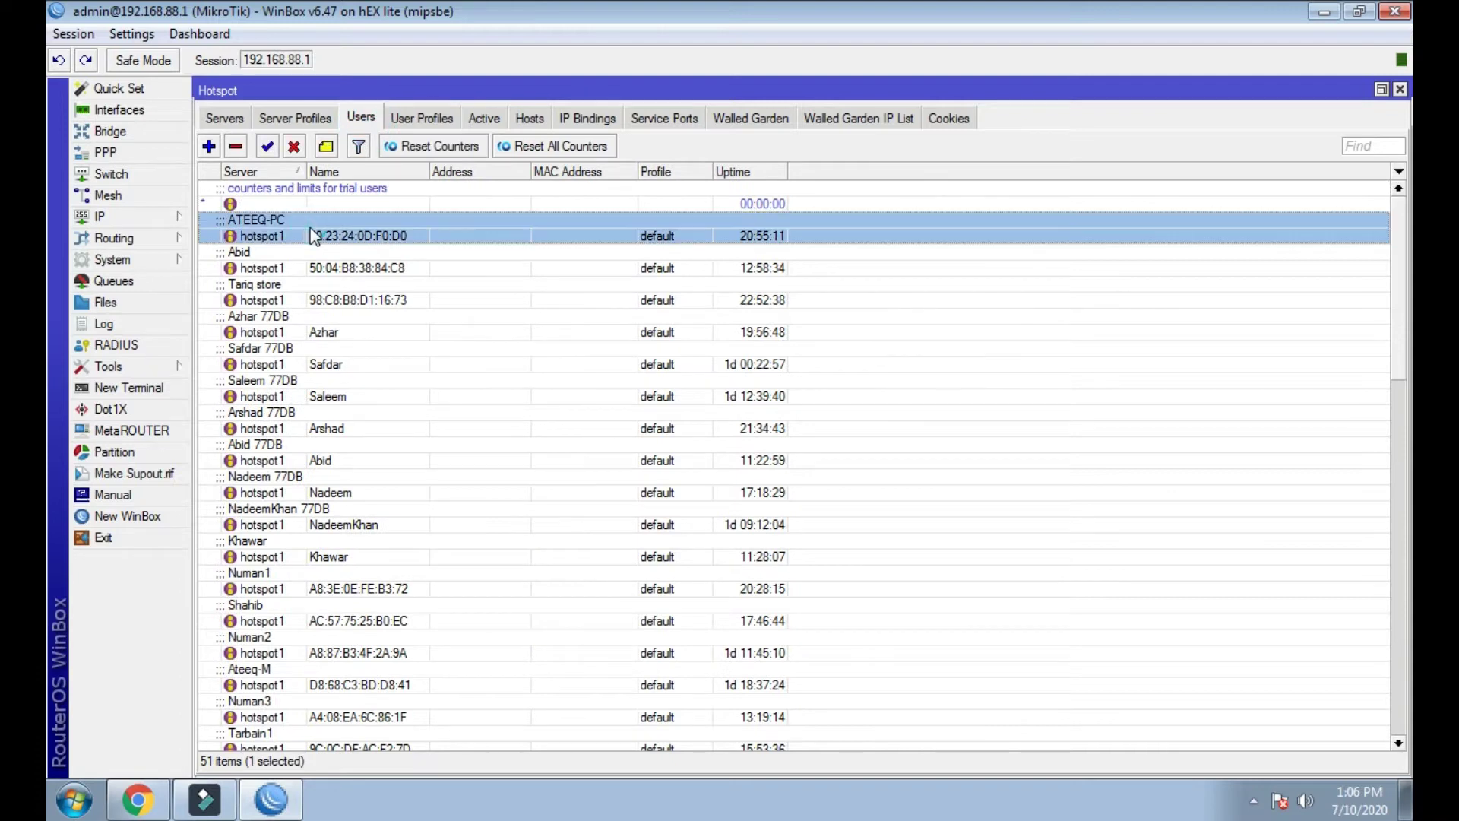
{"action": "right_click", "coordinate": [312, 232]}
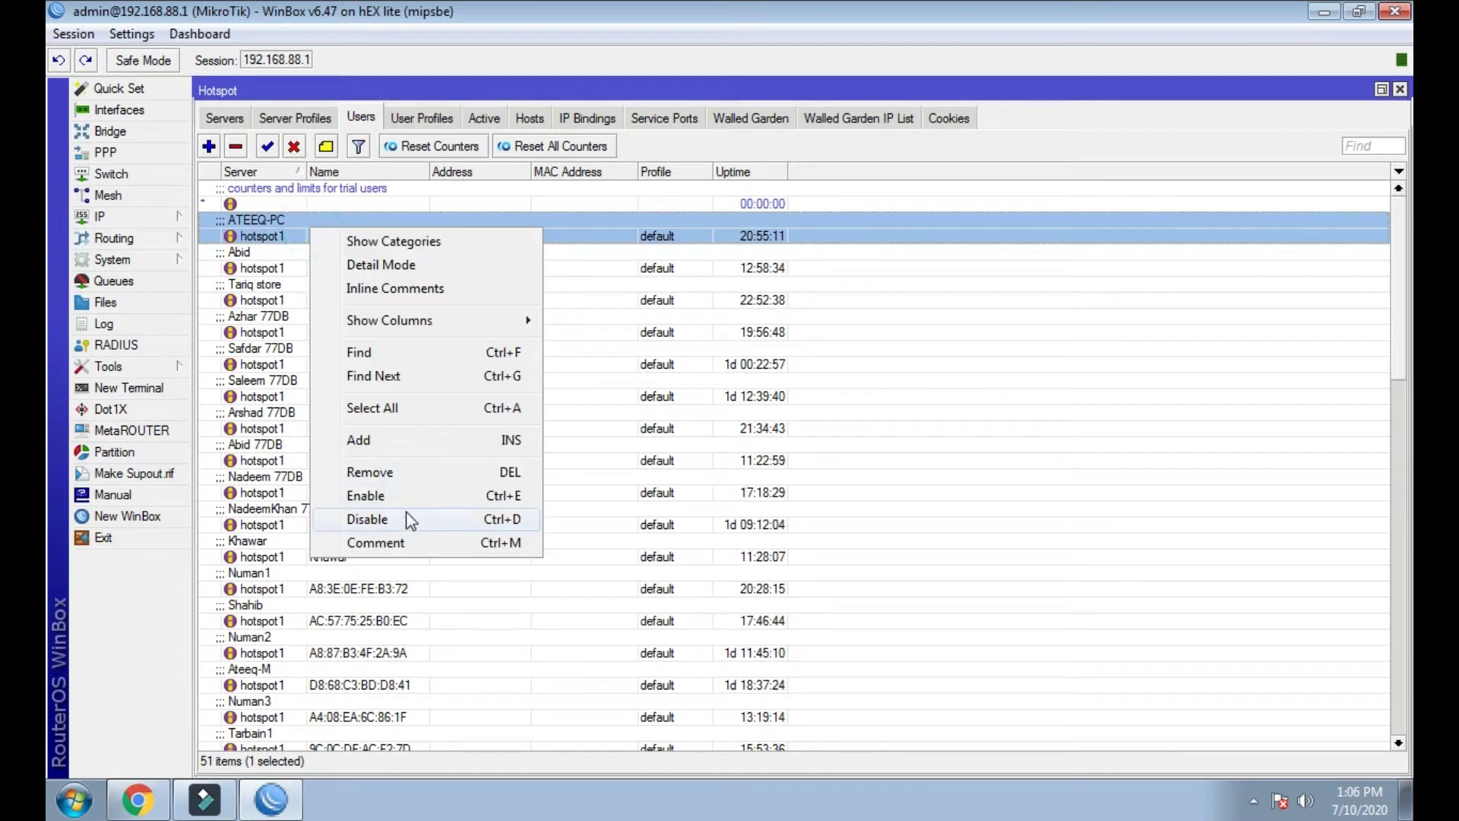
{"action": "left_click", "coordinate": [537, 221]}
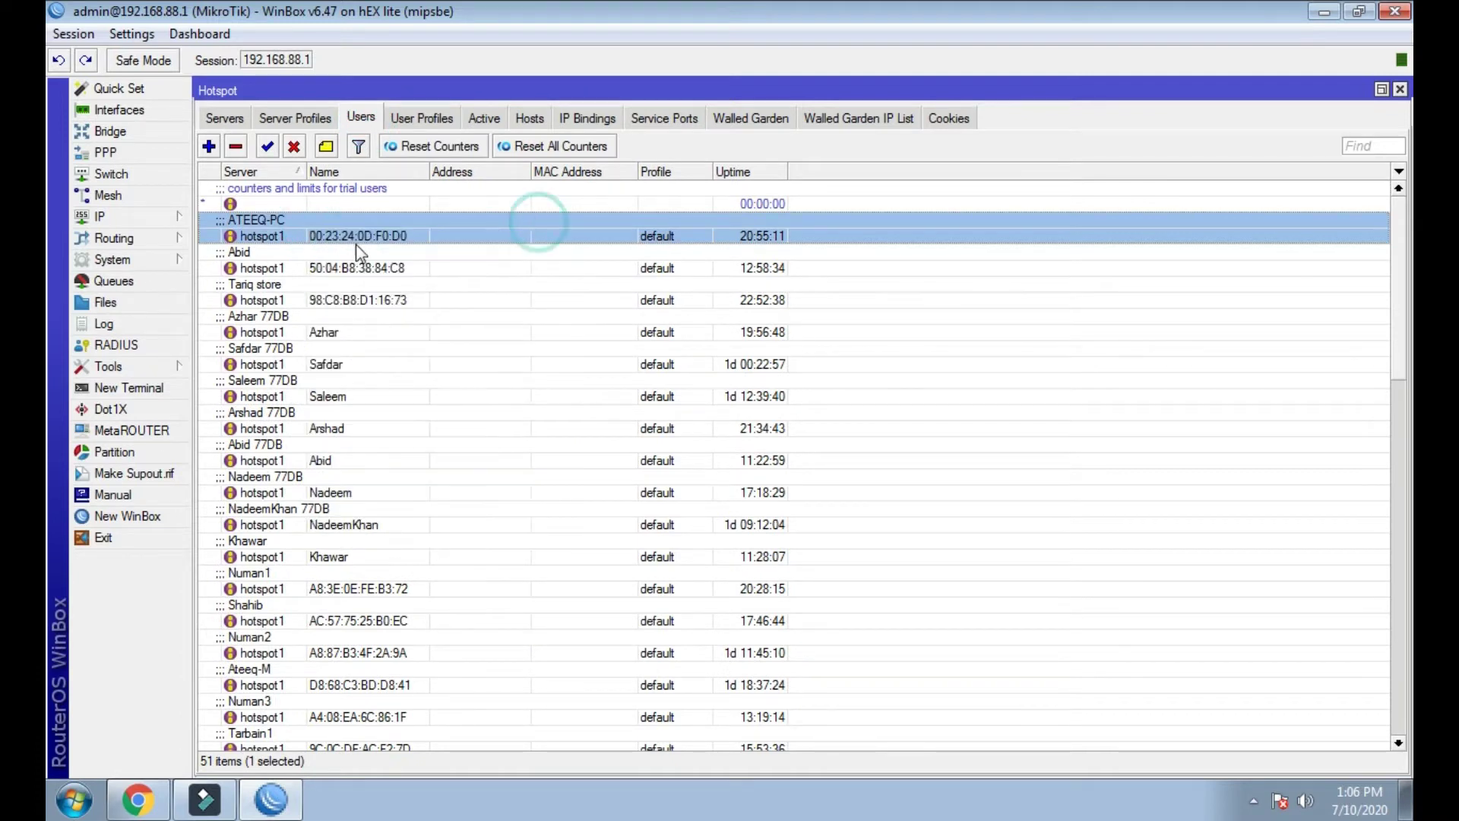
{"action": "right_click", "coordinate": [357, 239]}
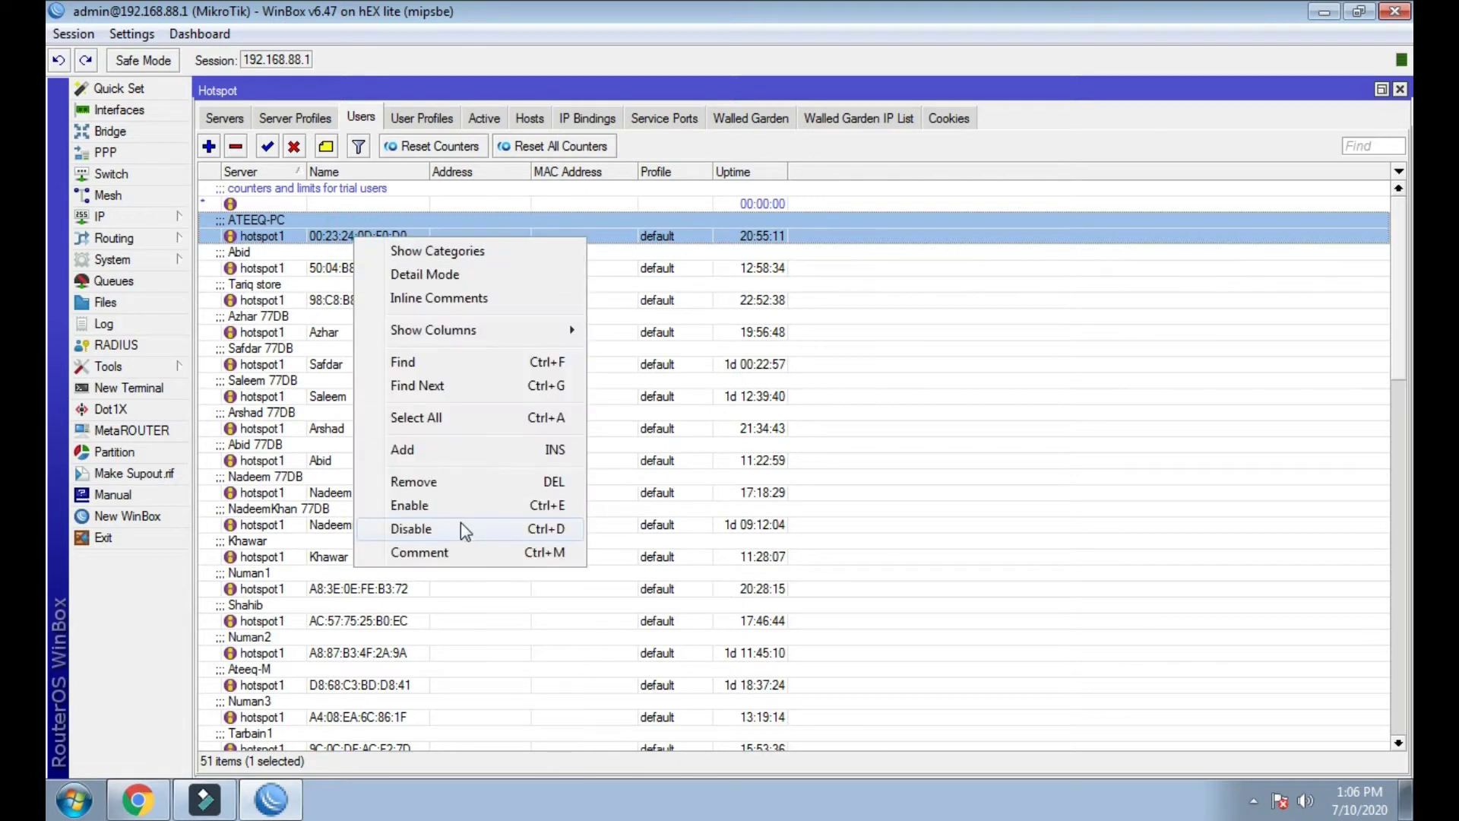
{"action": "left_click", "coordinate": [412, 484]}
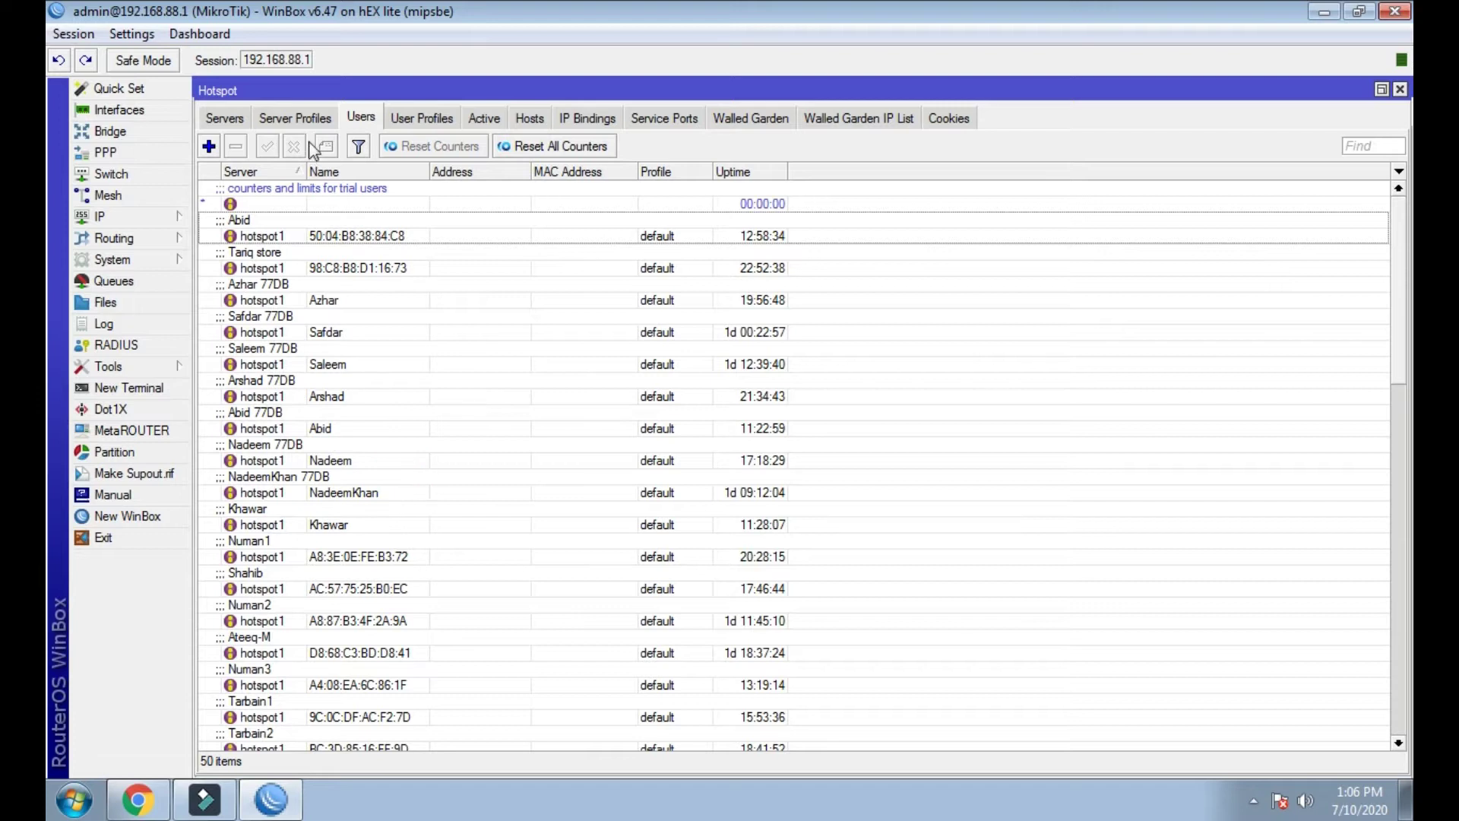
Find this PC's session among the active hotspot sessions and remove it.
{"action": "left_click", "coordinate": [421, 118]}
{"action": "left_click", "coordinate": [484, 118]}
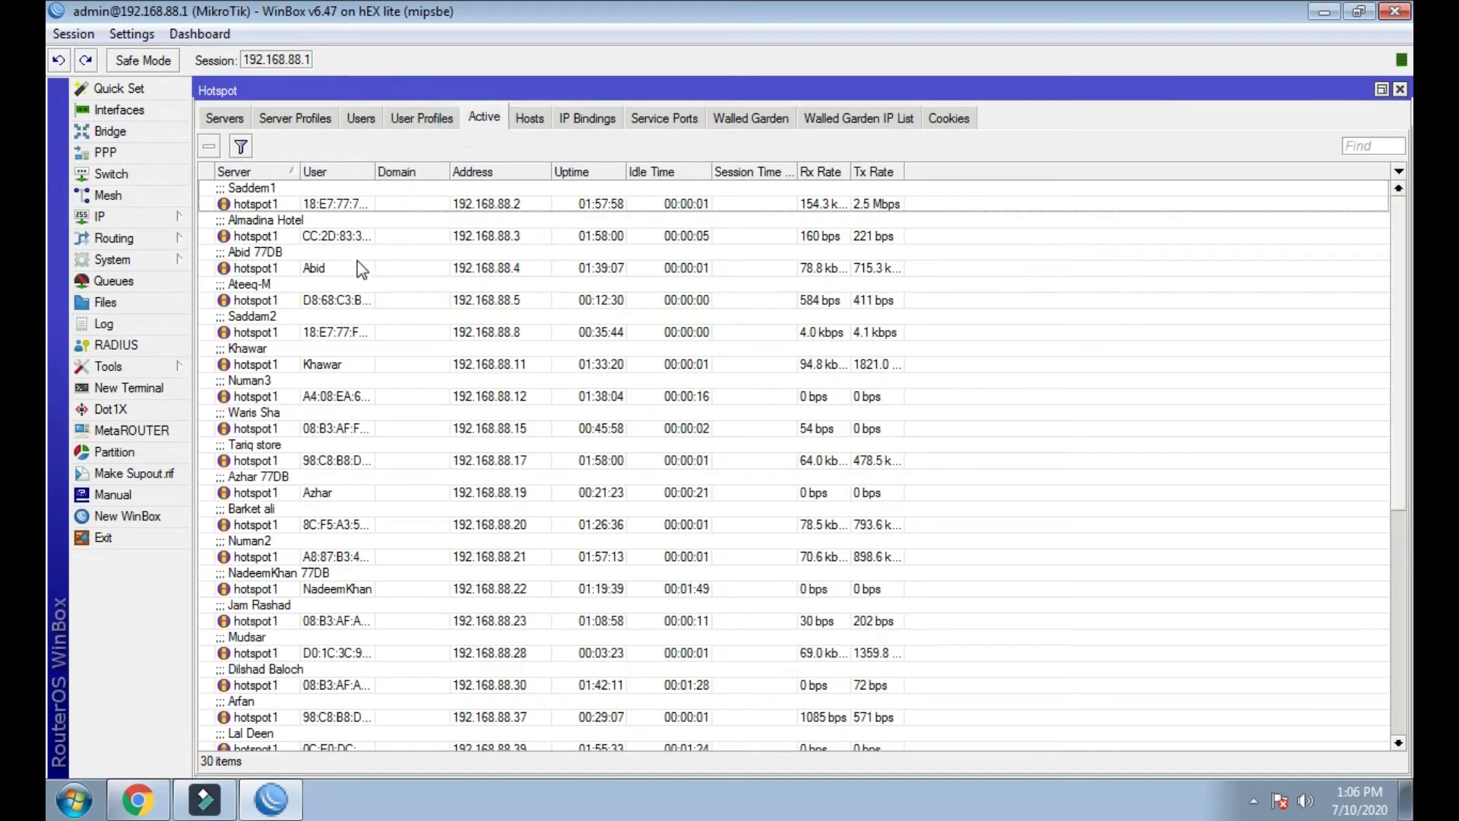
{"action": "left_click", "coordinate": [326, 296]}
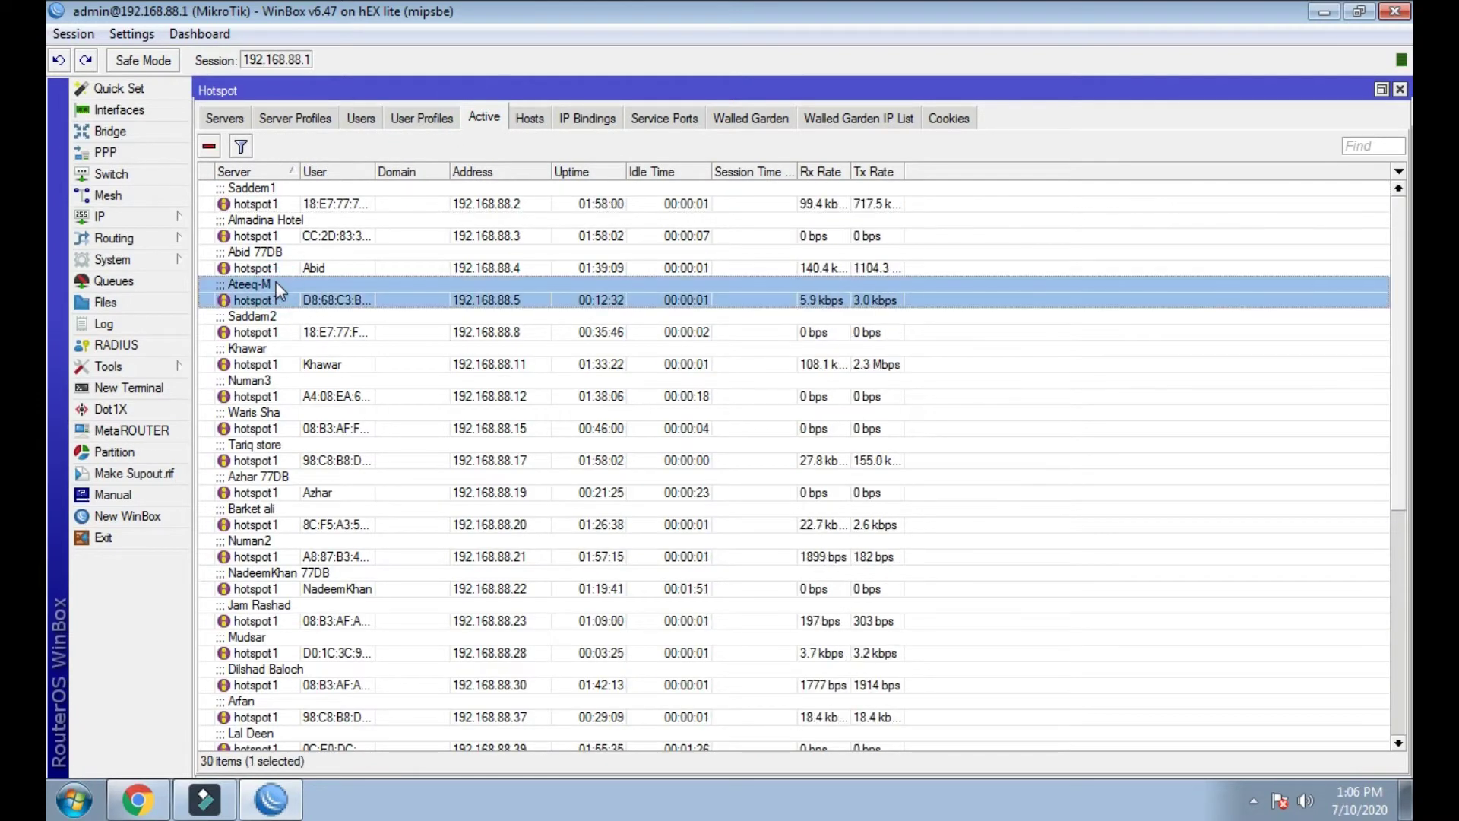
{"action": "scroll", "coordinate": [327, 297], "scroll_direction": "down", "scroll_amount": 1}
{"action": "scroll", "coordinate": [343, 453], "scroll_direction": "down", "scroll_amount": 5}
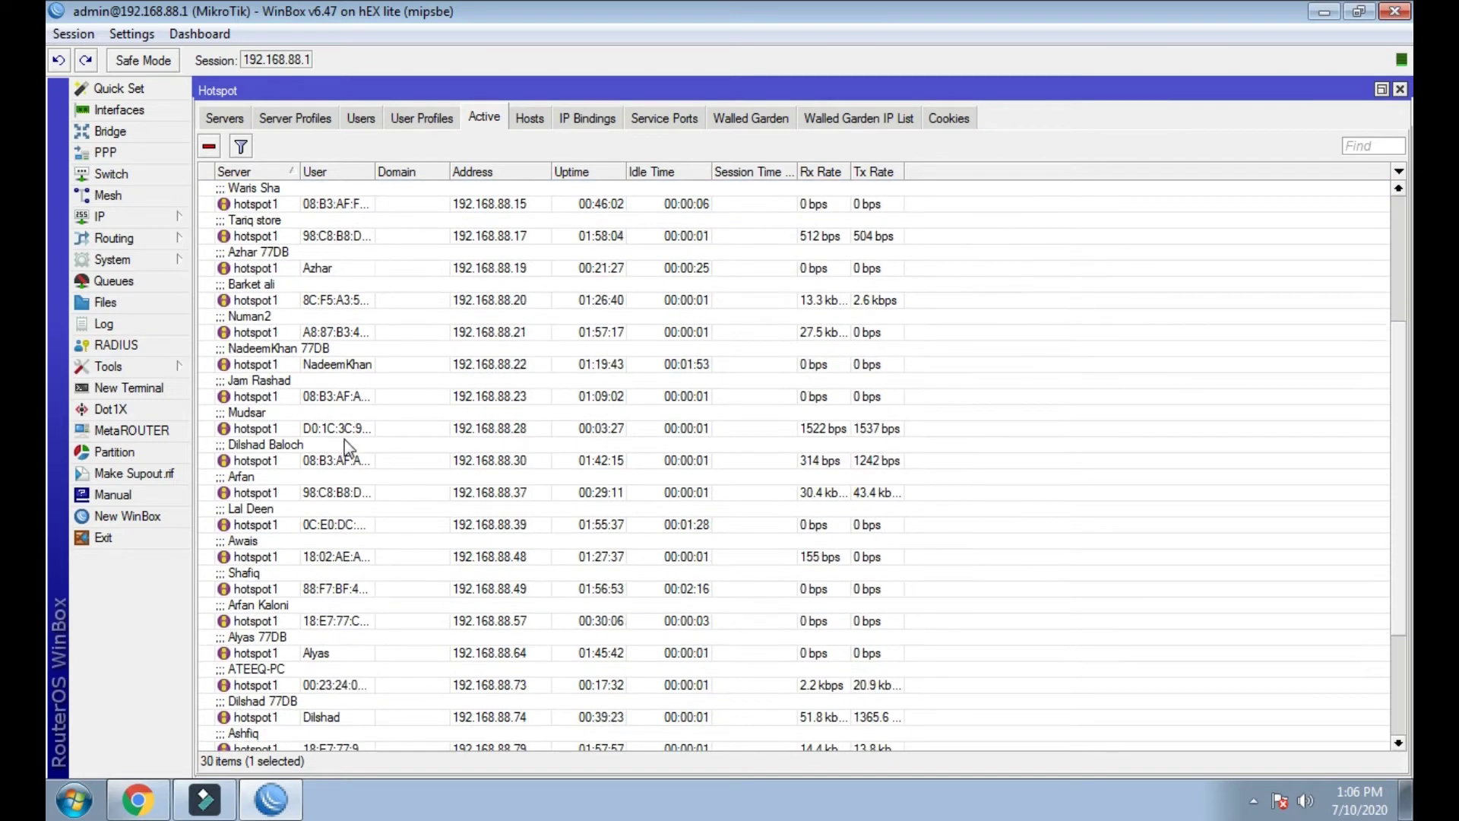
{"action": "left_click", "coordinate": [291, 620]}
{"action": "left_click", "coordinate": [208, 146]}
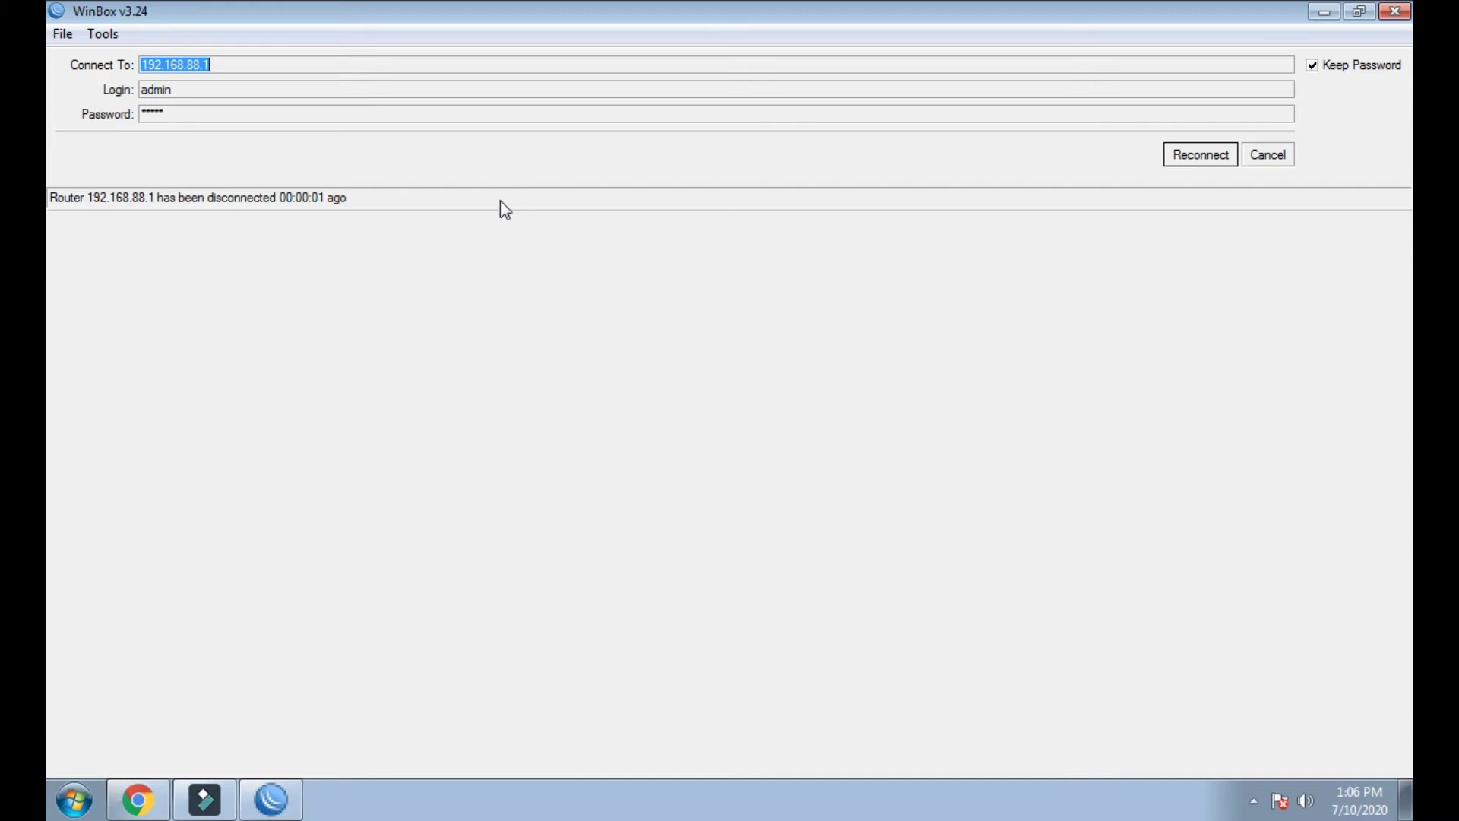
Cancel the reconnection and connect to the neighbouring router through its MAC address 64:D1:54:09:85:2B.
{"action": "left_click", "coordinate": [1262, 161]}
{"action": "left_click", "coordinate": [105, 262]}
{"action": "left_click", "coordinate": [115, 307]}
{"action": "left_click", "coordinate": [115, 304]}
{"action": "left_click", "coordinate": [1219, 157]}
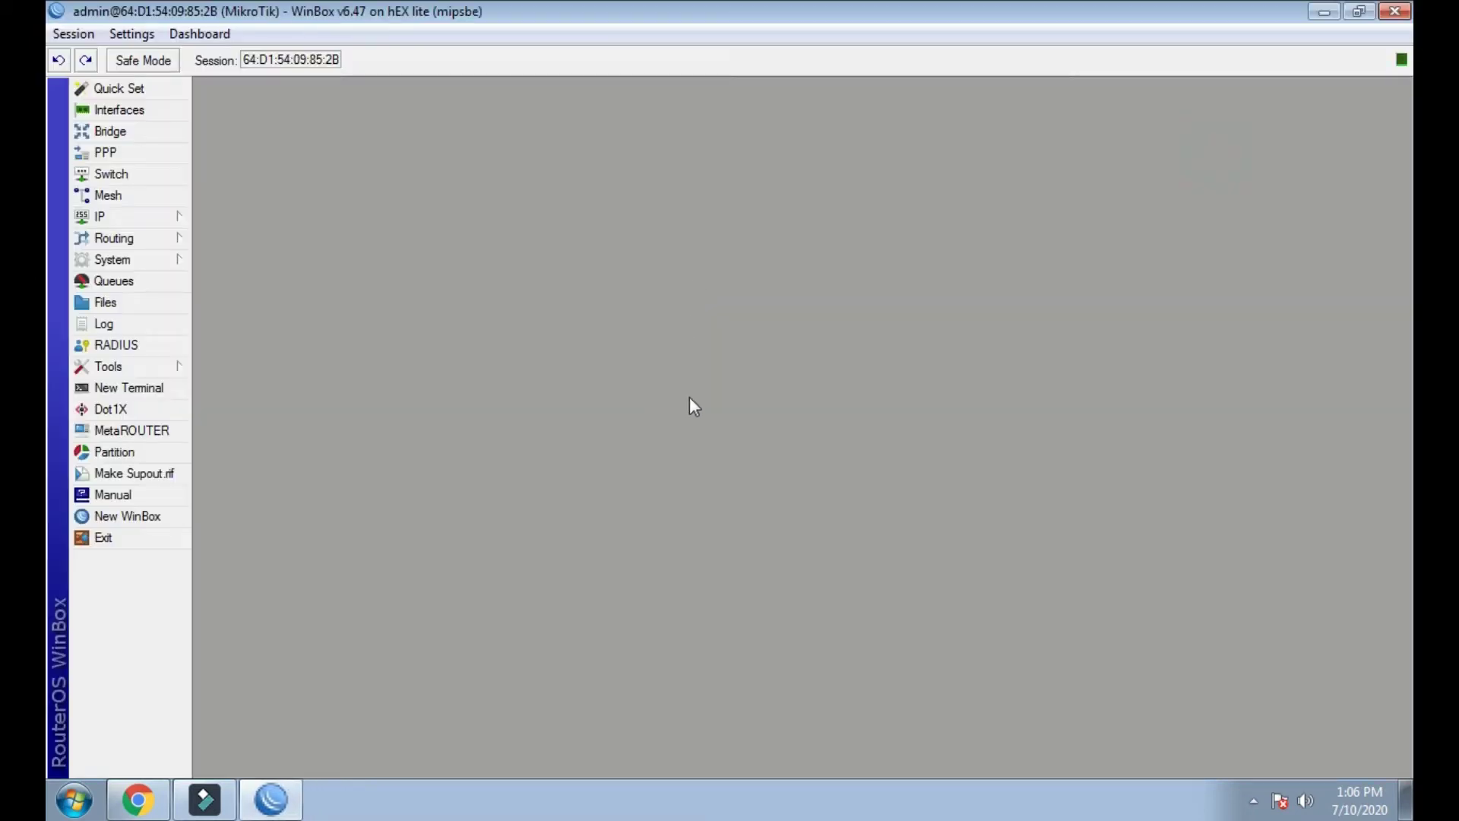
Open the hotspot server profile hsprof1 and review its general and login settings.
{"action": "left_click", "coordinate": [161, 219]}
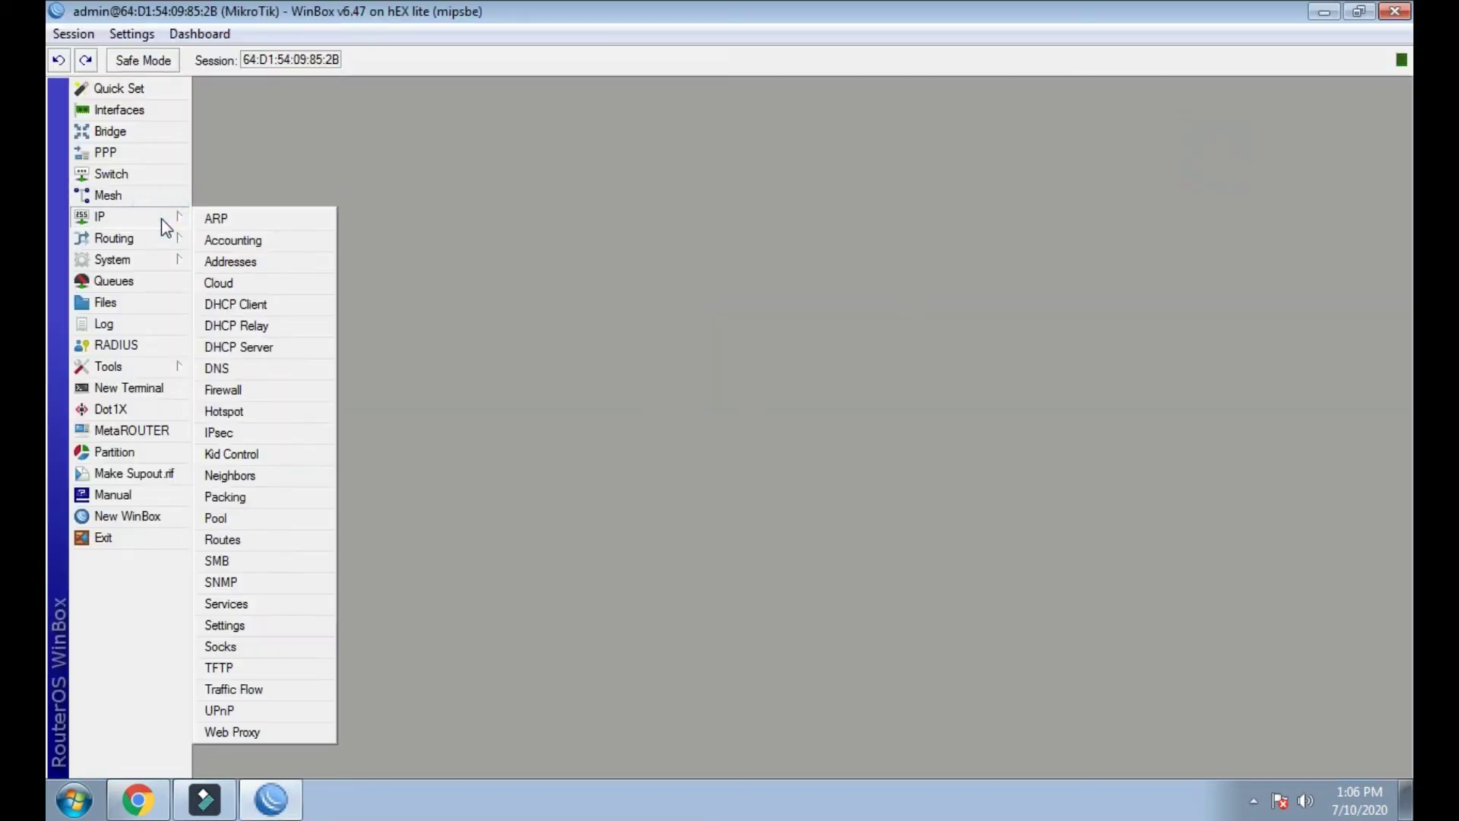
{"action": "left_click", "coordinate": [263, 412]}
{"action": "left_click", "coordinate": [291, 119]}
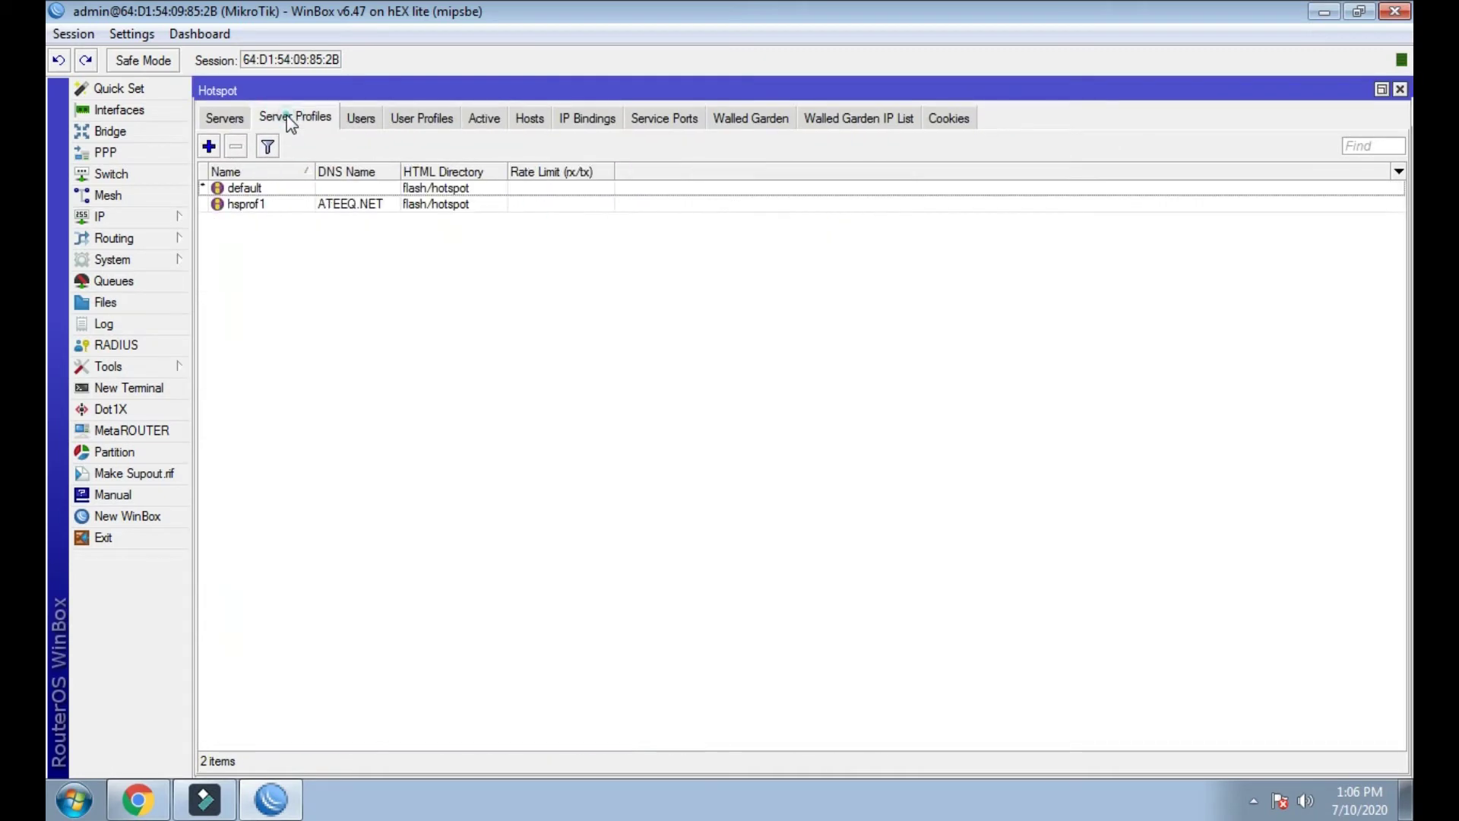
{"action": "double_click", "coordinate": [354, 203]}
{"action": "left_click_drag", "start_coordinate": [779, 220], "coordinate": [548, 164]}
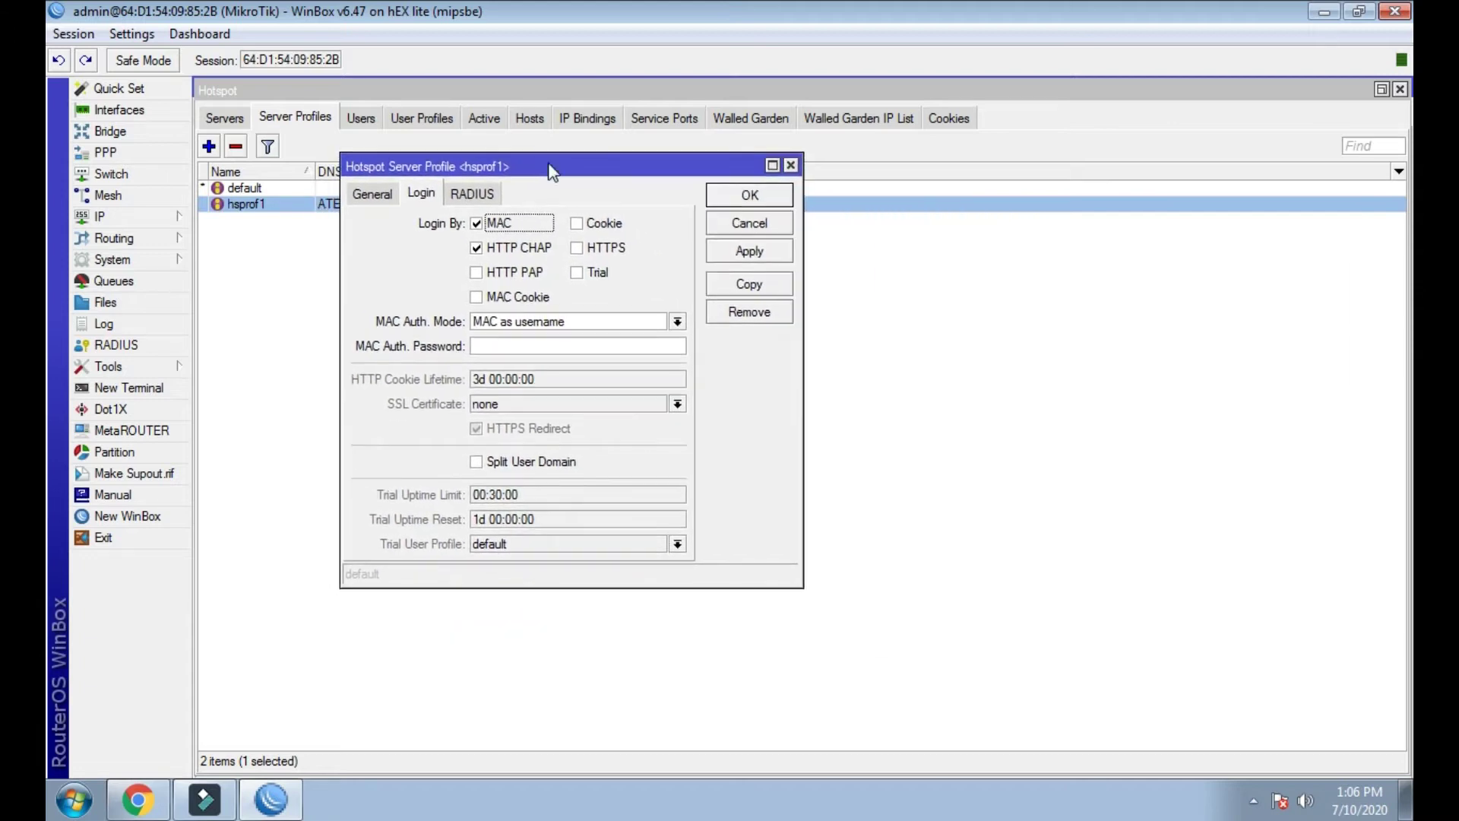
{"action": "left_click", "coordinate": [383, 200]}
{"action": "left_click", "coordinate": [420, 195]}
{"action": "left_click", "coordinate": [383, 199]}
{"action": "left_click", "coordinate": [419, 194]}
{"action": "left_click", "coordinate": [382, 199]}
{"action": "left_click", "coordinate": [422, 194]}
{"action": "left_click", "coordinate": [457, 320]}
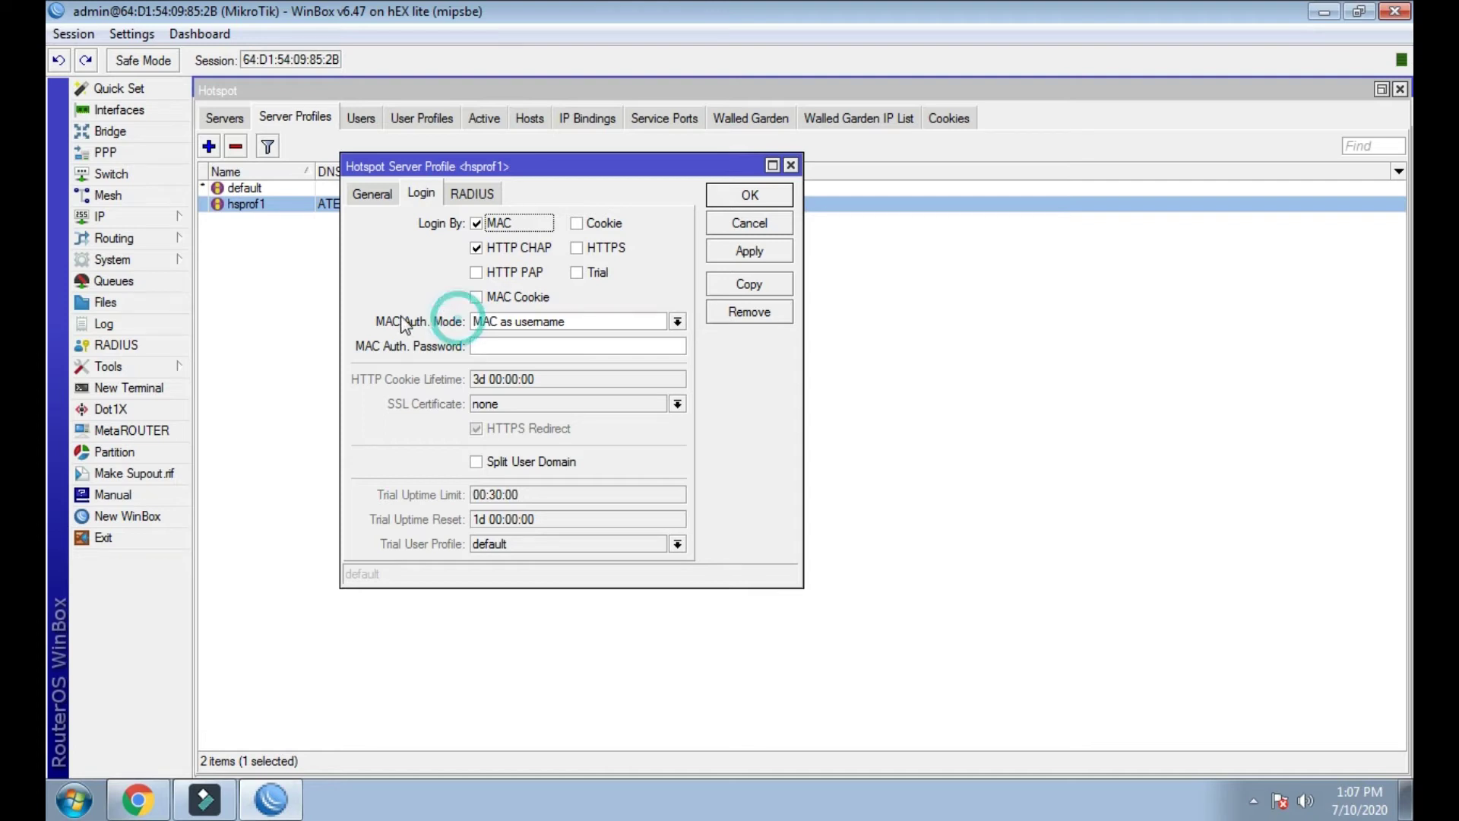
Set the MAC authentication mode of hsprof1 to MAC as username and password, and save the profile.
{"action": "left_click", "coordinate": [684, 321]}
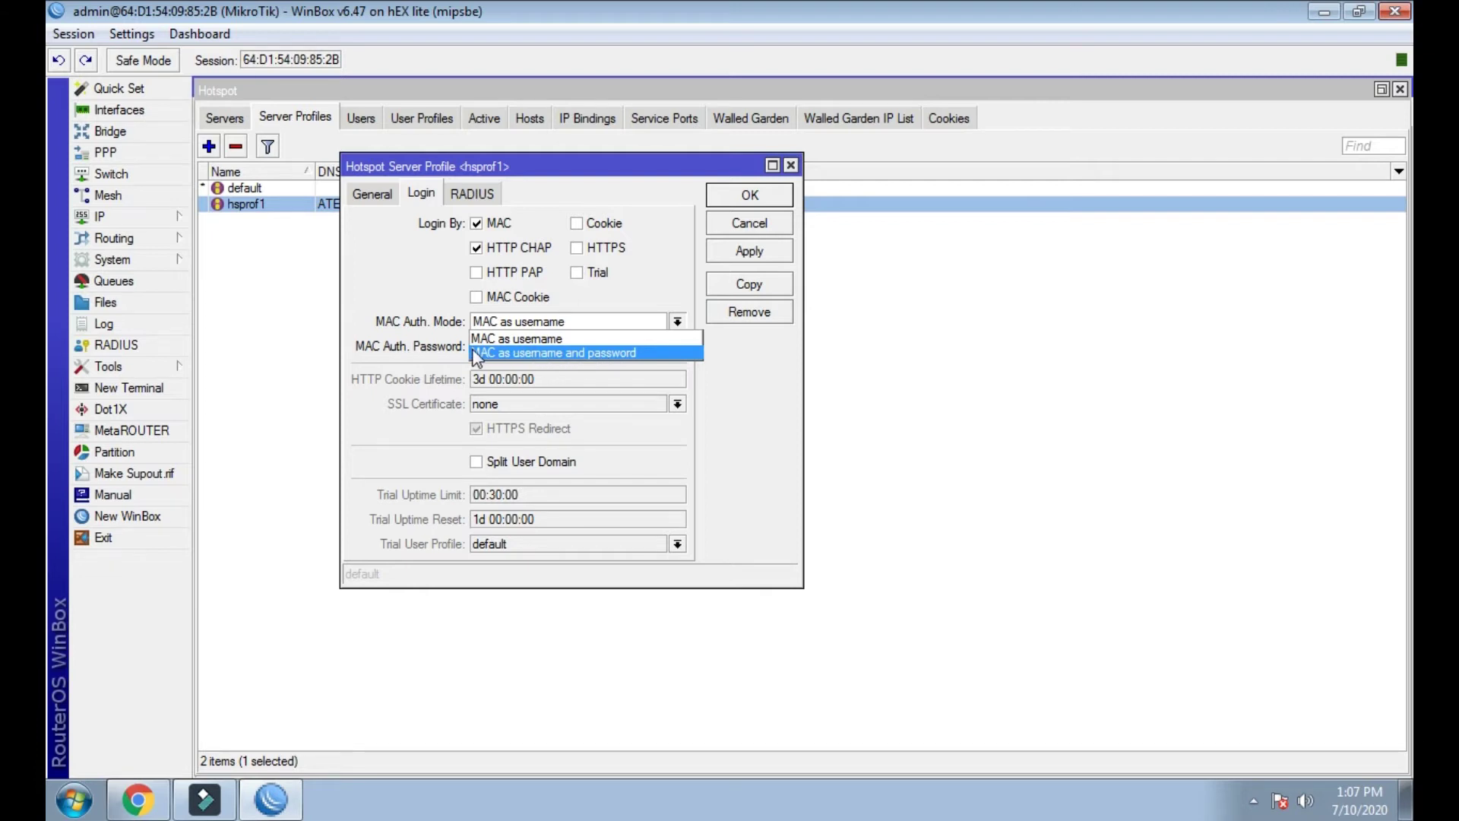
{"action": "left_click", "coordinate": [555, 354]}
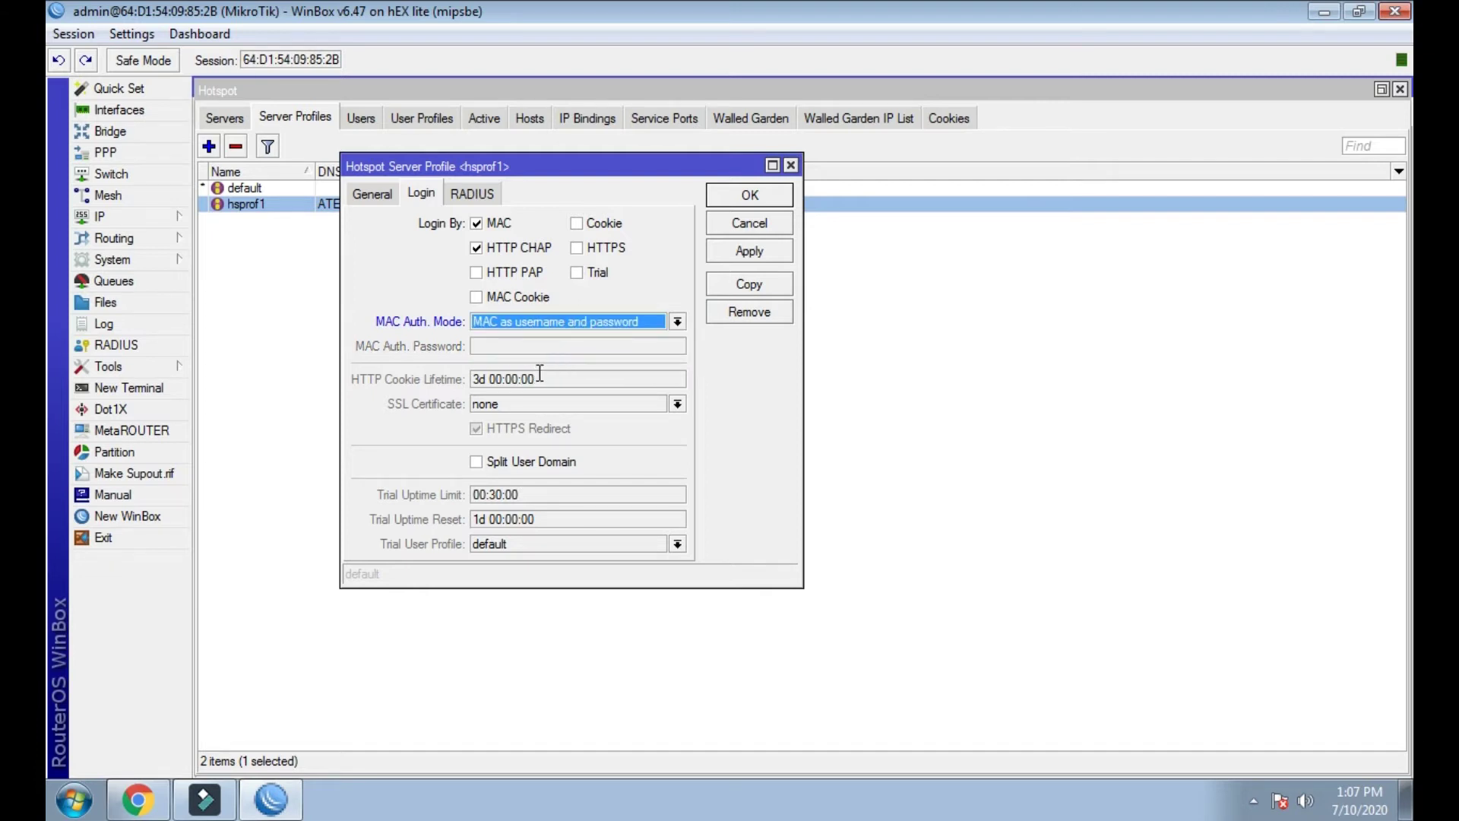
{"action": "left_click", "coordinate": [742, 251]}
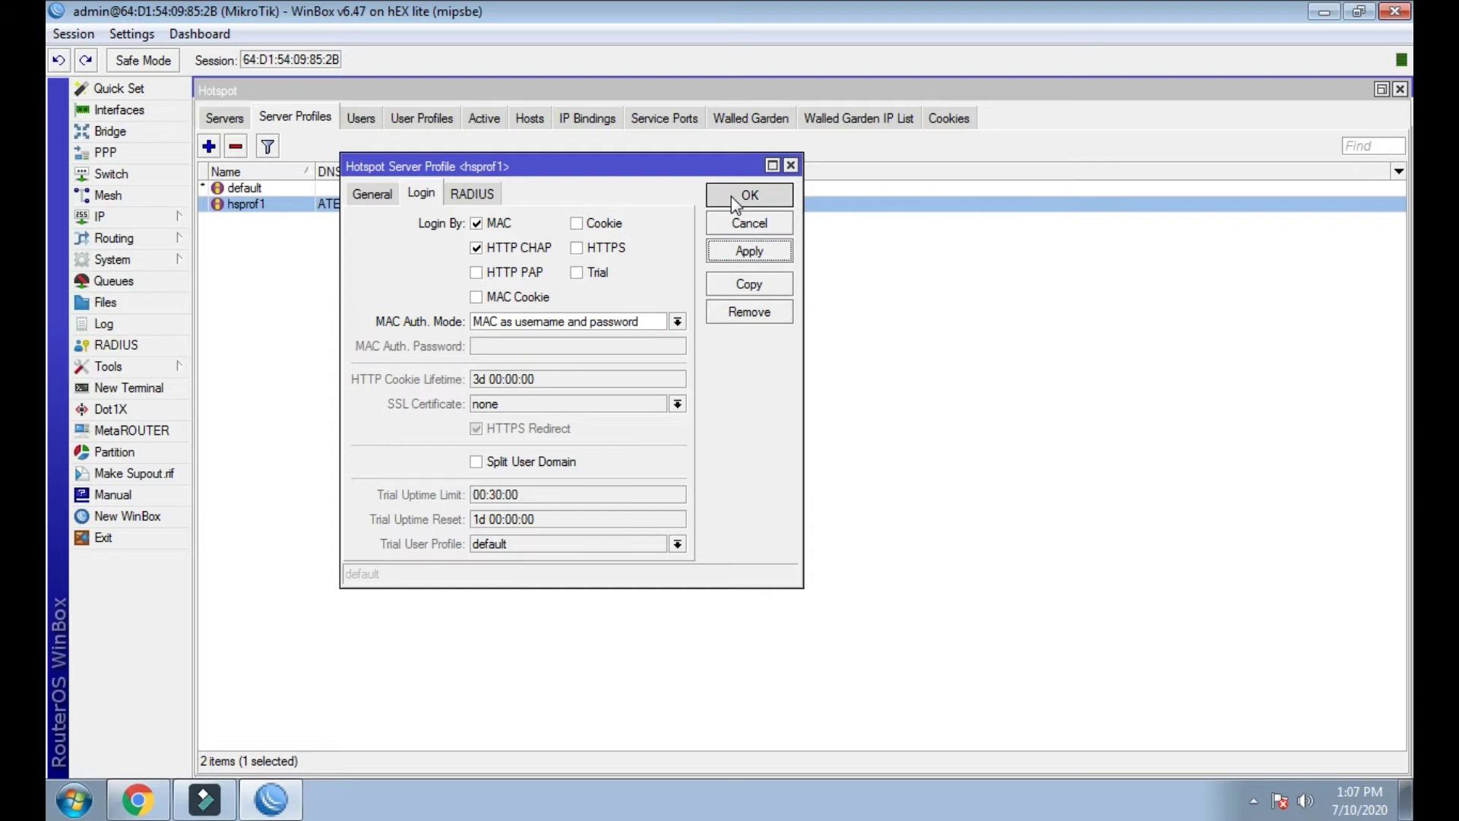
{"action": "left_click", "coordinate": [747, 195]}
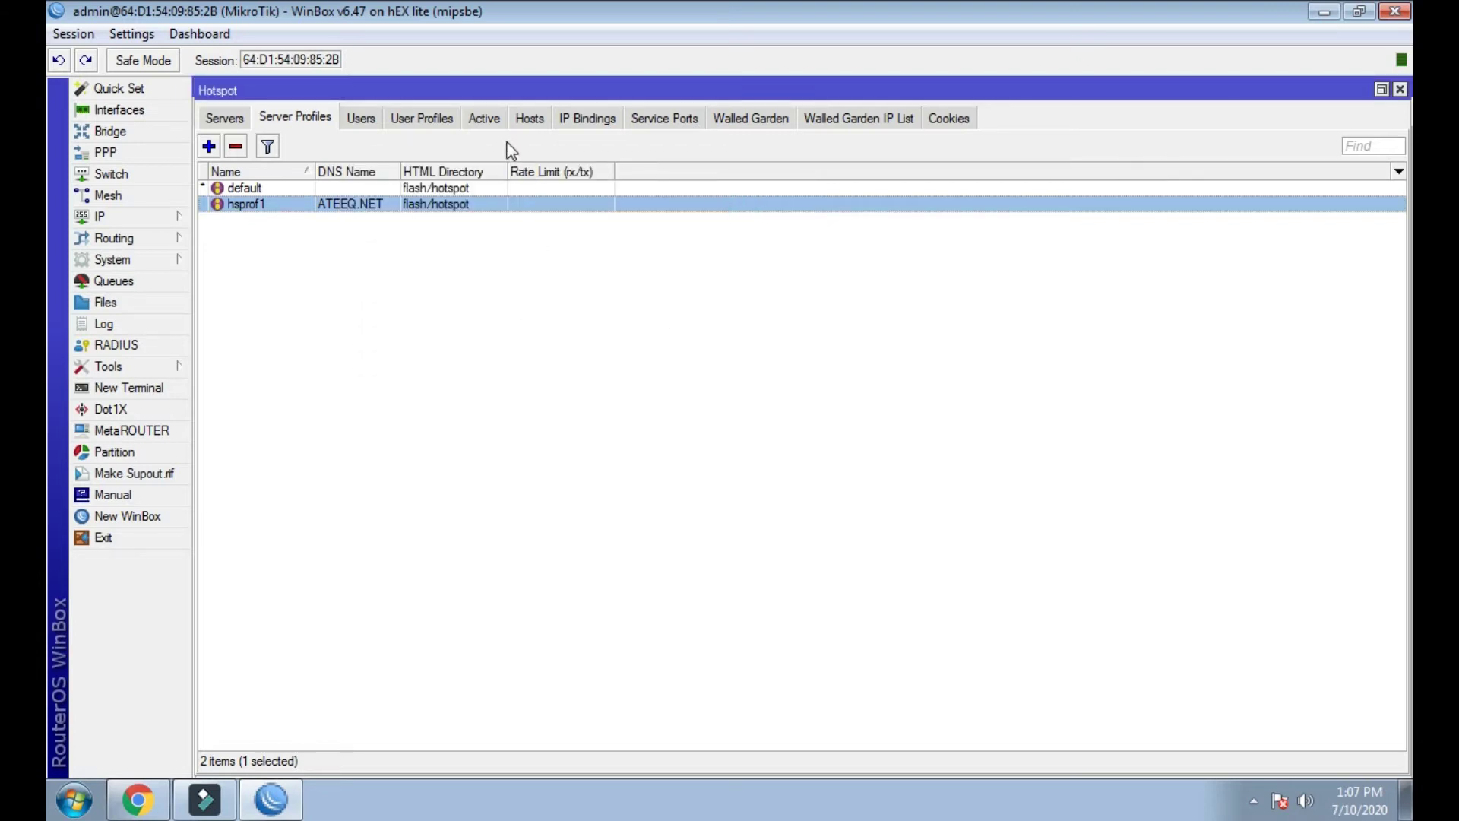
Examine the MAC and IP addresses in the hotspot's list of hosts.
{"action": "left_click", "coordinate": [530, 119]}
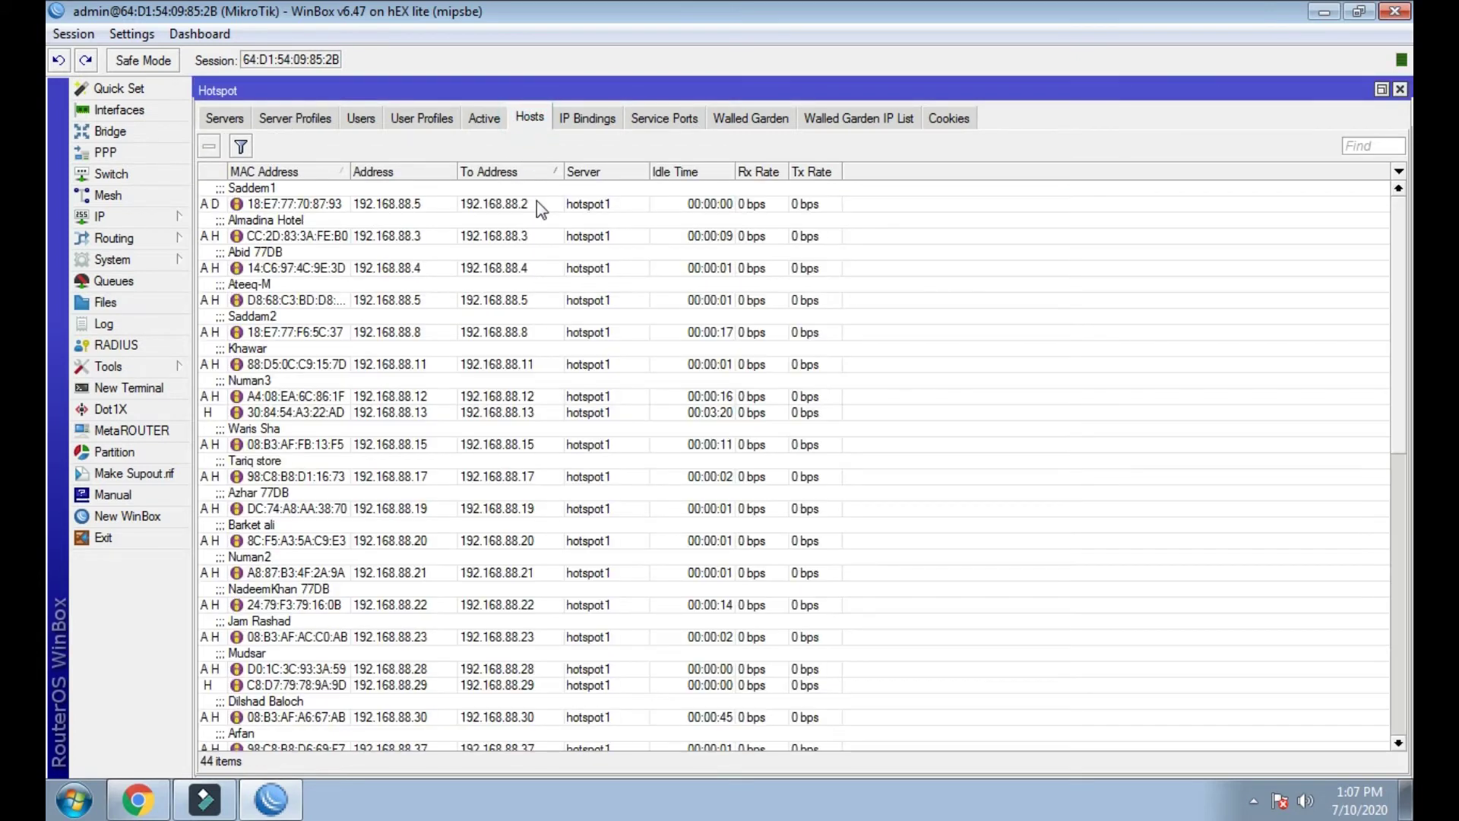
{"action": "scroll", "coordinate": [584, 370], "scroll_direction": "down", "scroll_amount": 1}
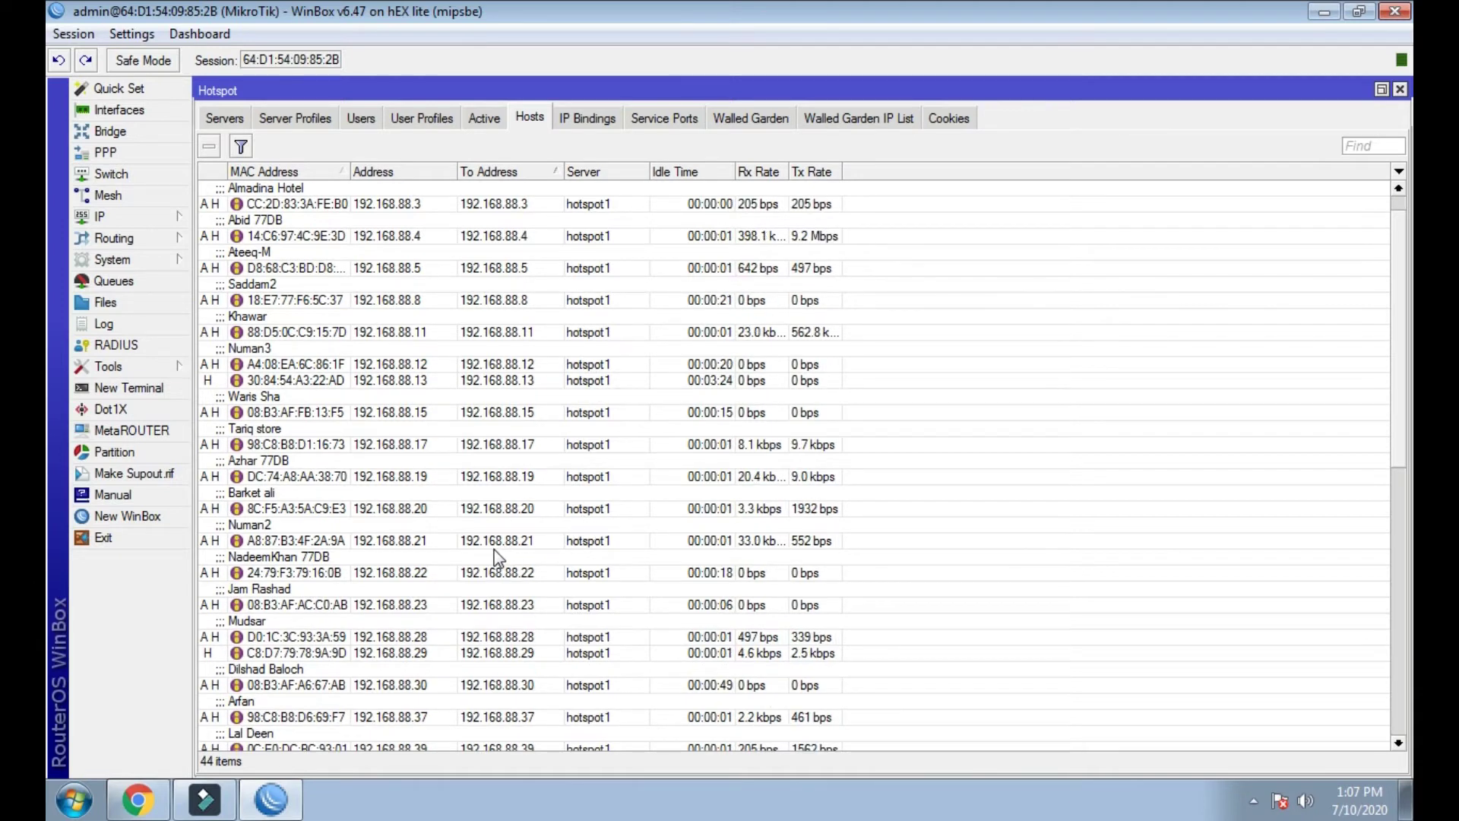
{"action": "scroll", "coordinate": [495, 575], "scroll_direction": "down", "scroll_amount": 3}
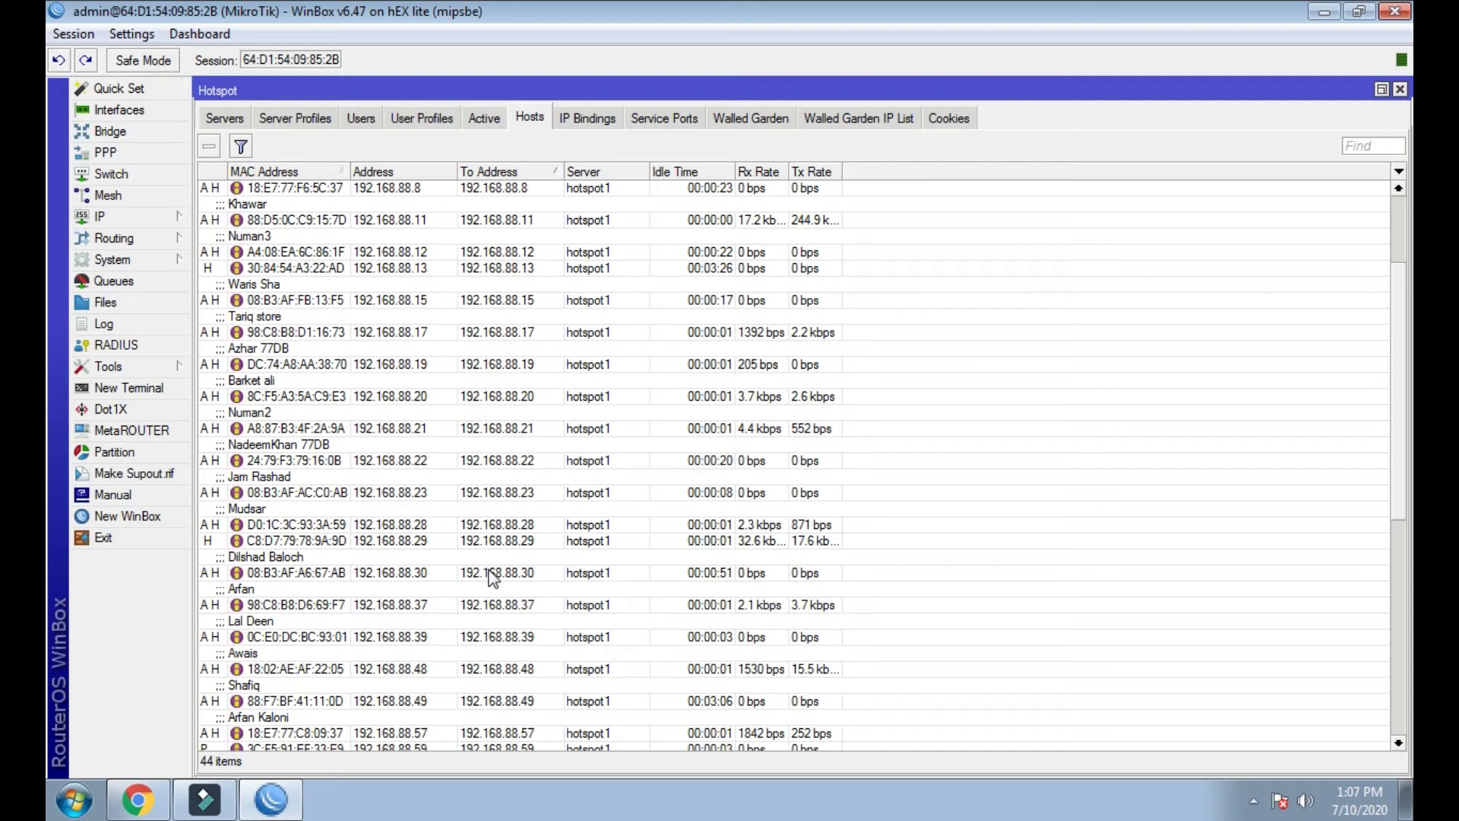
{"action": "scroll", "coordinate": [492, 579], "scroll_direction": "down", "scroll_amount": 1}
{"action": "scroll", "coordinate": [493, 579], "scroll_direction": "down", "scroll_amount": 5}
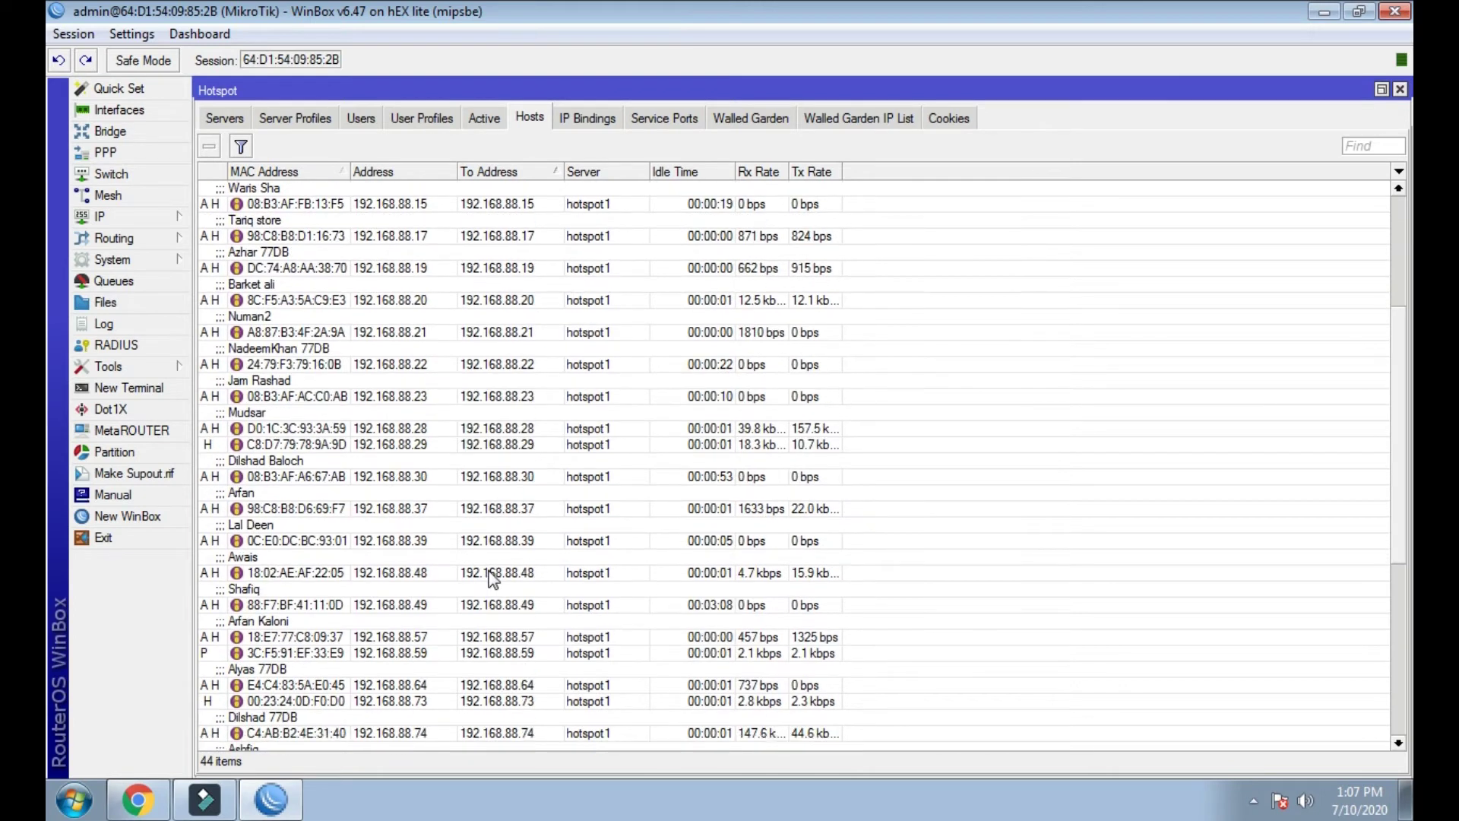
{"action": "scroll", "coordinate": [495, 577], "scroll_direction": "down", "scroll_amount": 2}
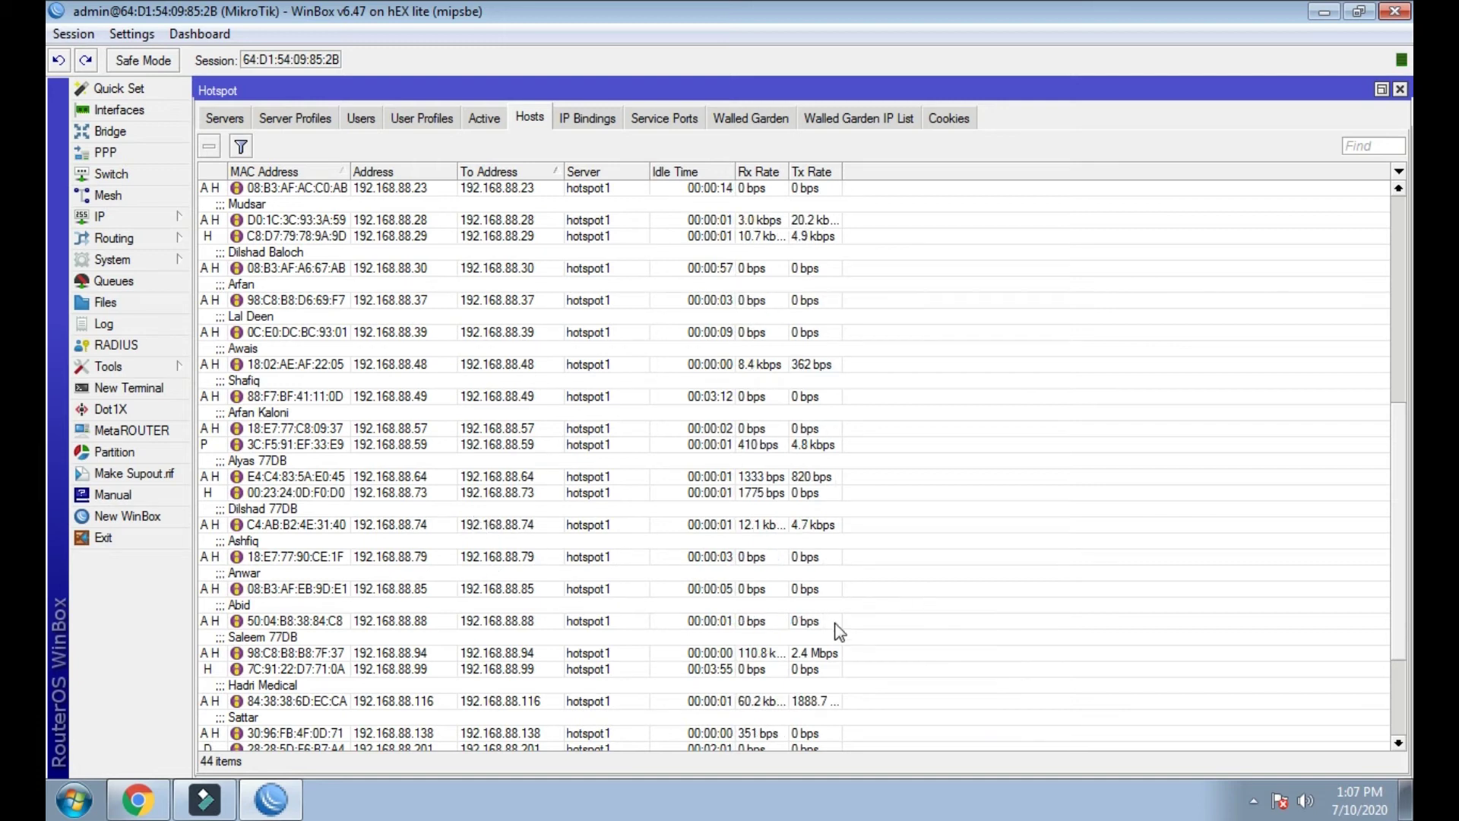
Disable the PC's Local Area Connection in the Windows network connections, enable it again and close the window.
{"action": "left_click", "coordinate": [1255, 802]}
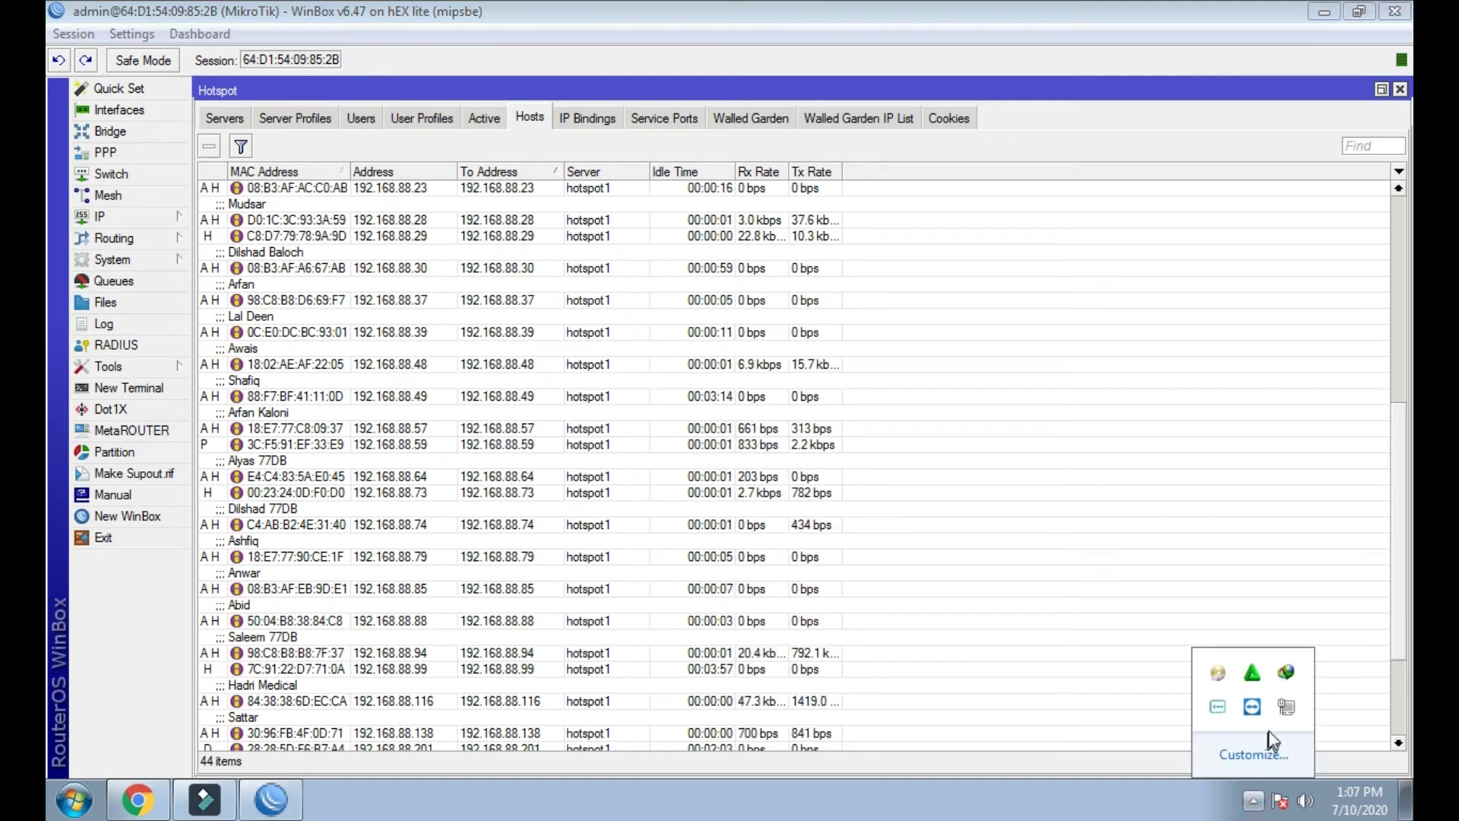
{"action": "right_click", "coordinate": [1286, 707]}
{"action": "left_click", "coordinate": [1267, 738]}
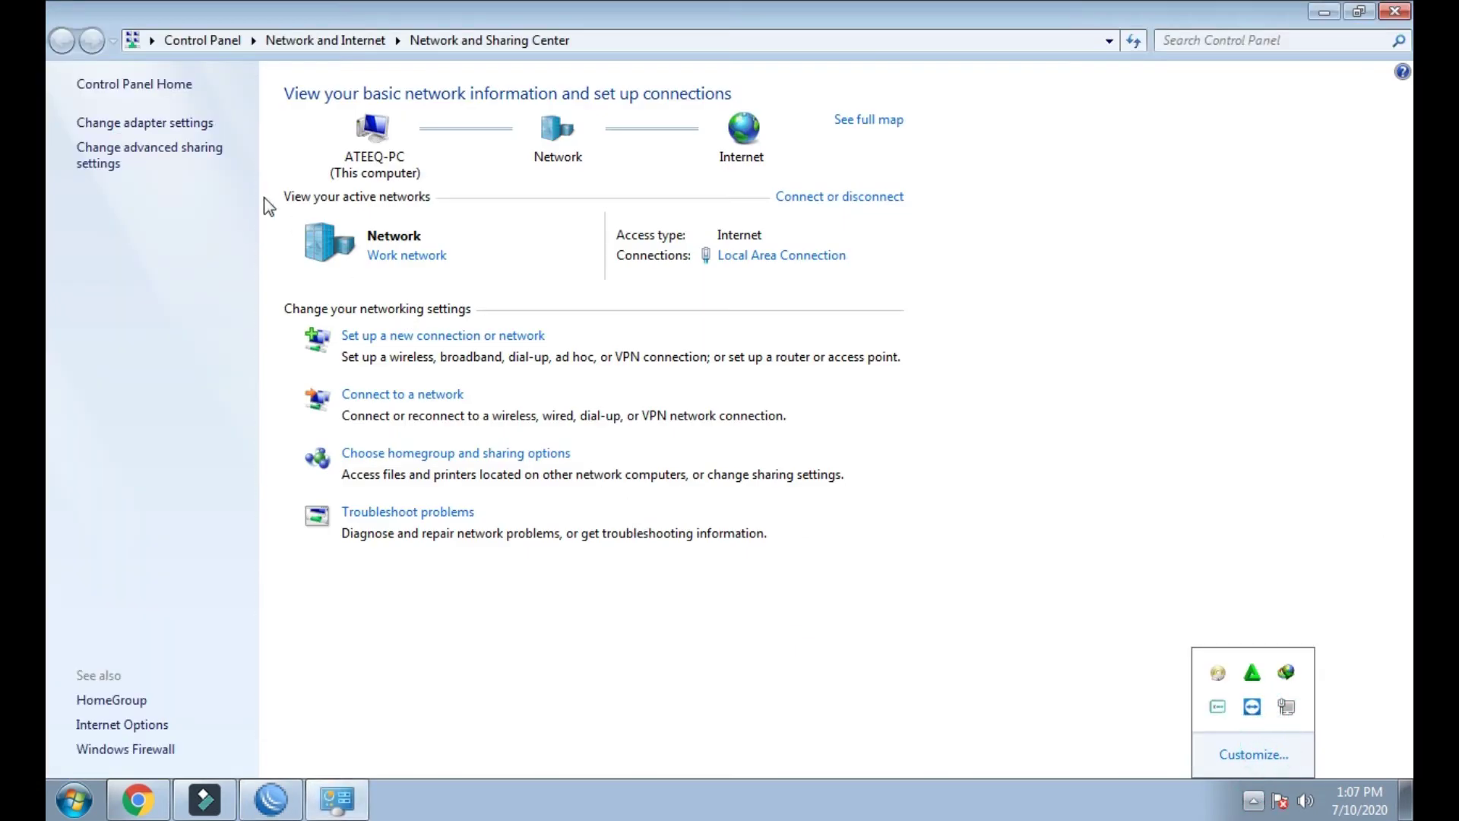
{"action": "left_click", "coordinate": [172, 130]}
{"action": "right_click", "coordinate": [171, 129]}
{"action": "left_click", "coordinate": [158, 129]}
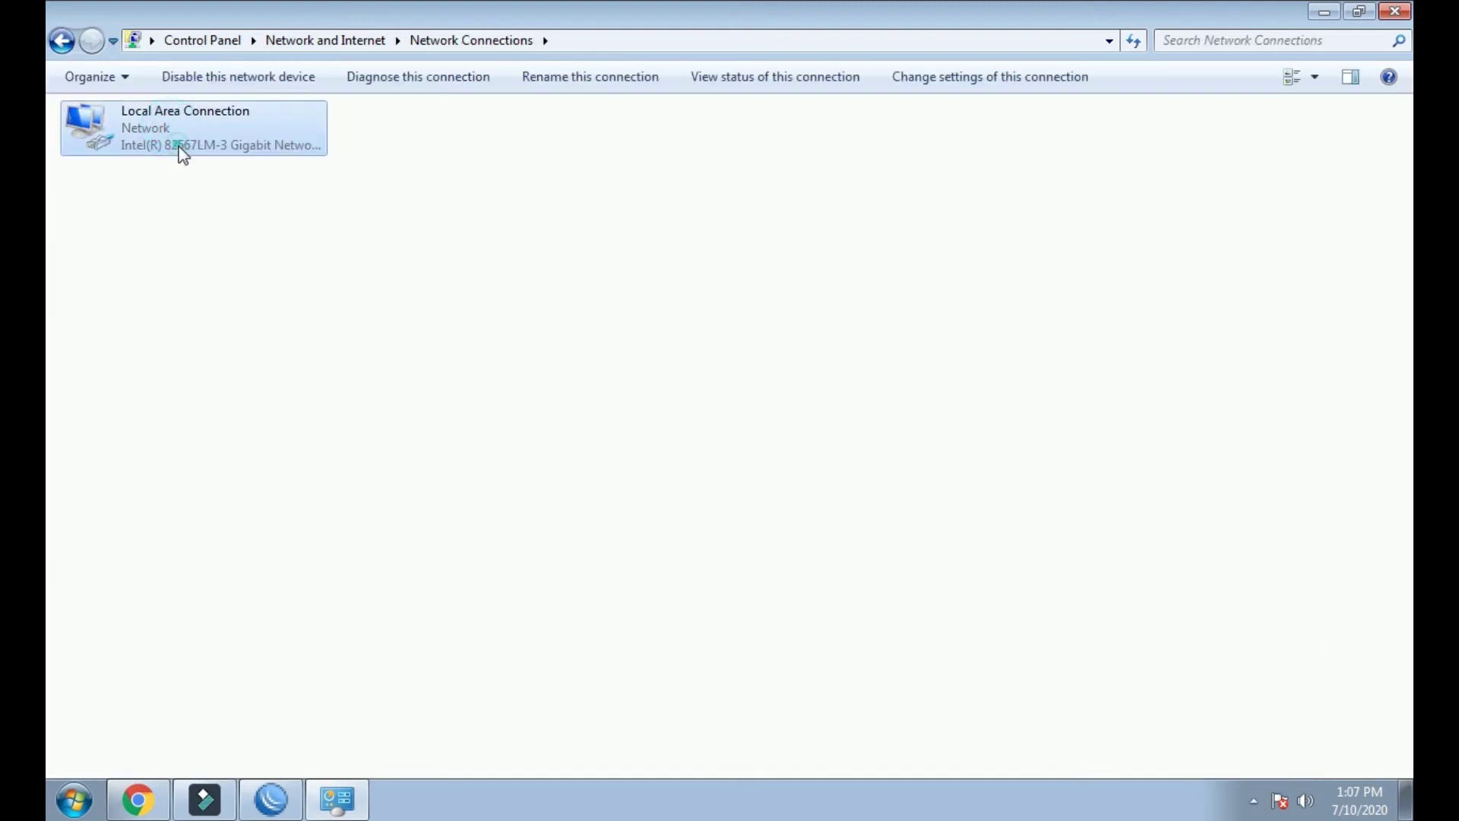
{"action": "right_click", "coordinate": [152, 120]}
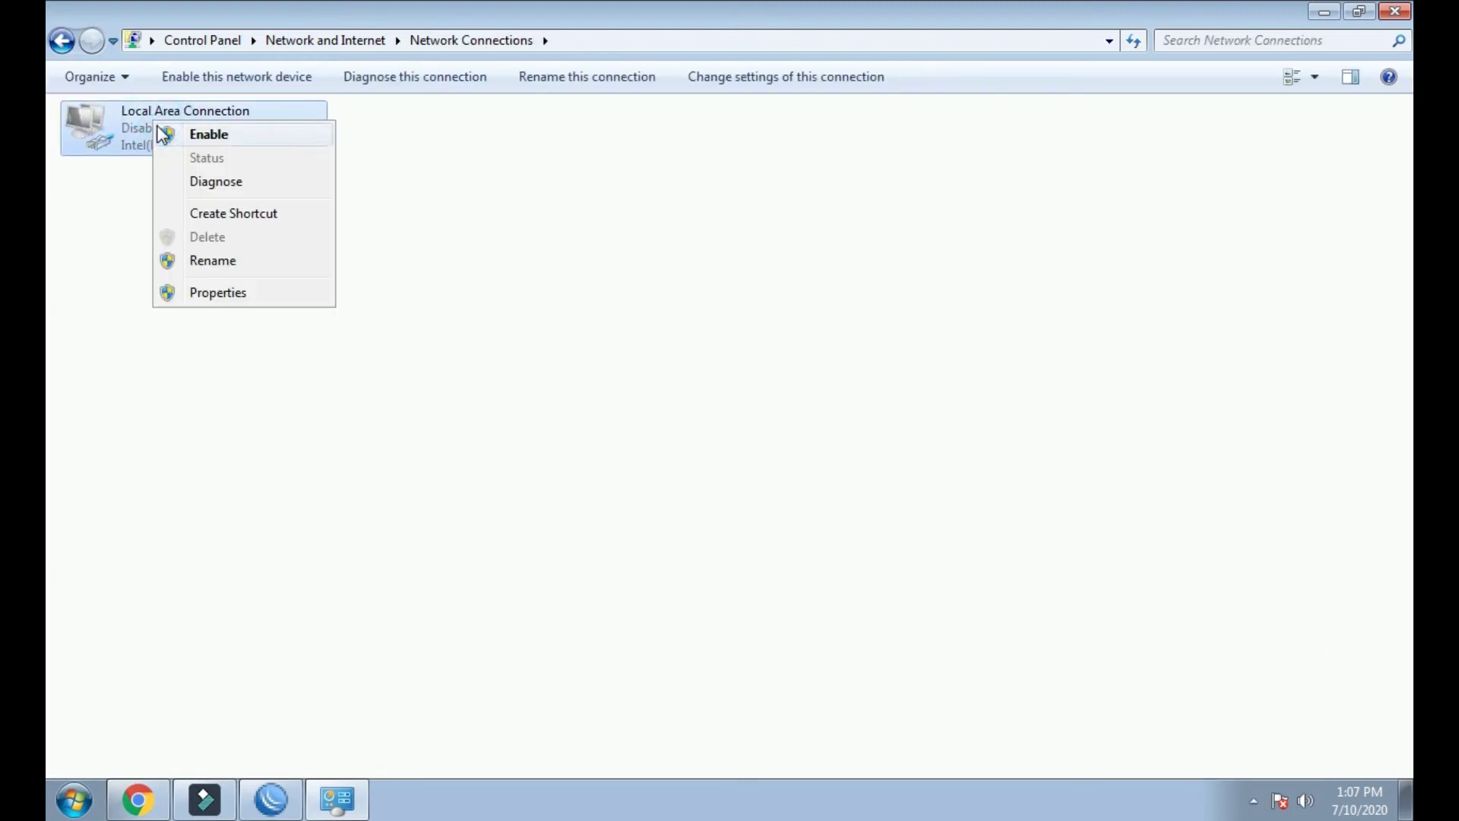
{"action": "left_click", "coordinate": [182, 134]}
{"action": "left_click", "coordinate": [1395, 10]}
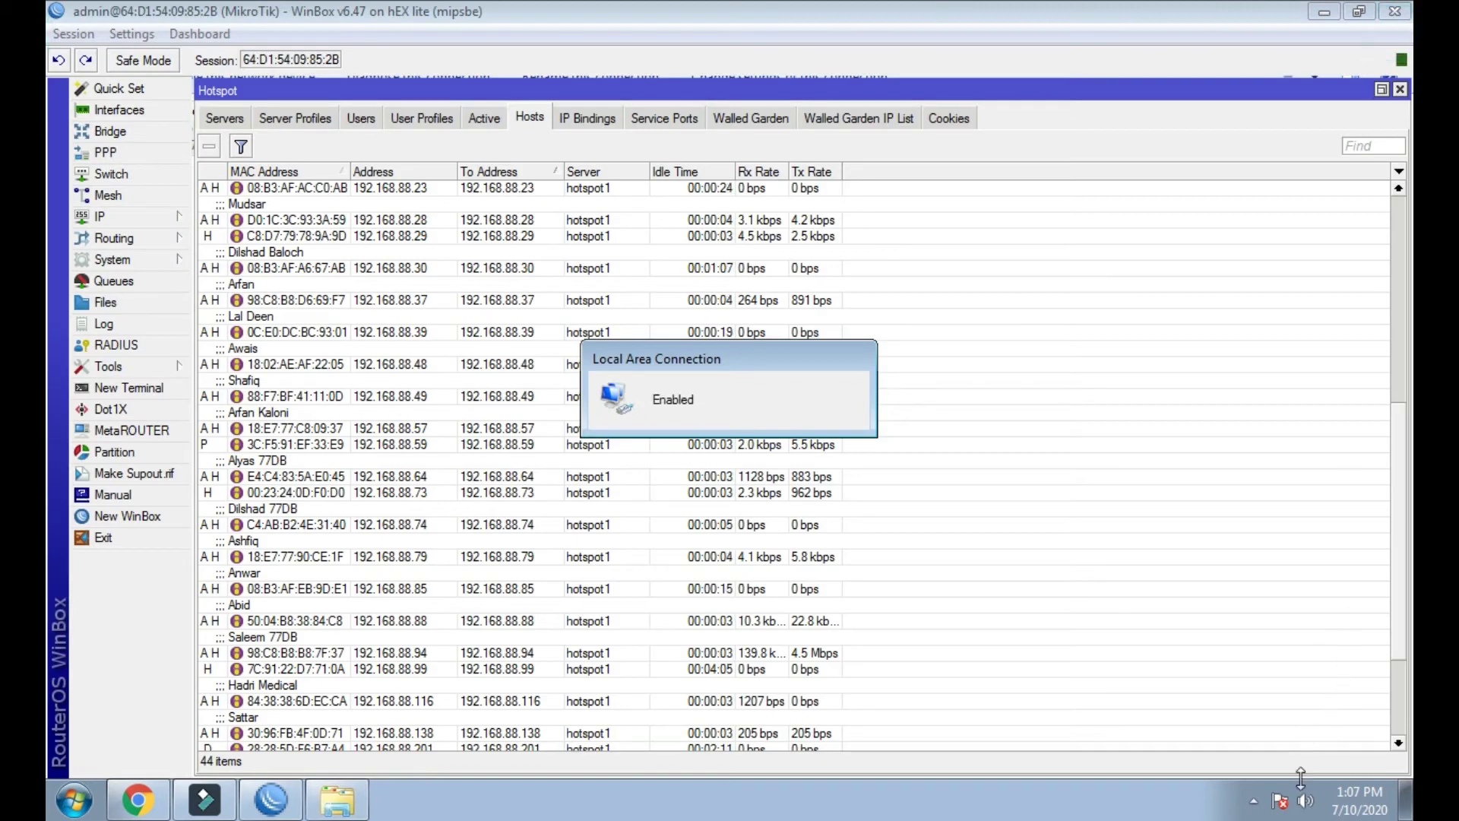
Open the Local Area Connection's network details and check the physical address of the adapter.
{"action": "left_click", "coordinate": [1254, 800]}
{"action": "right_click", "coordinate": [1286, 707]}
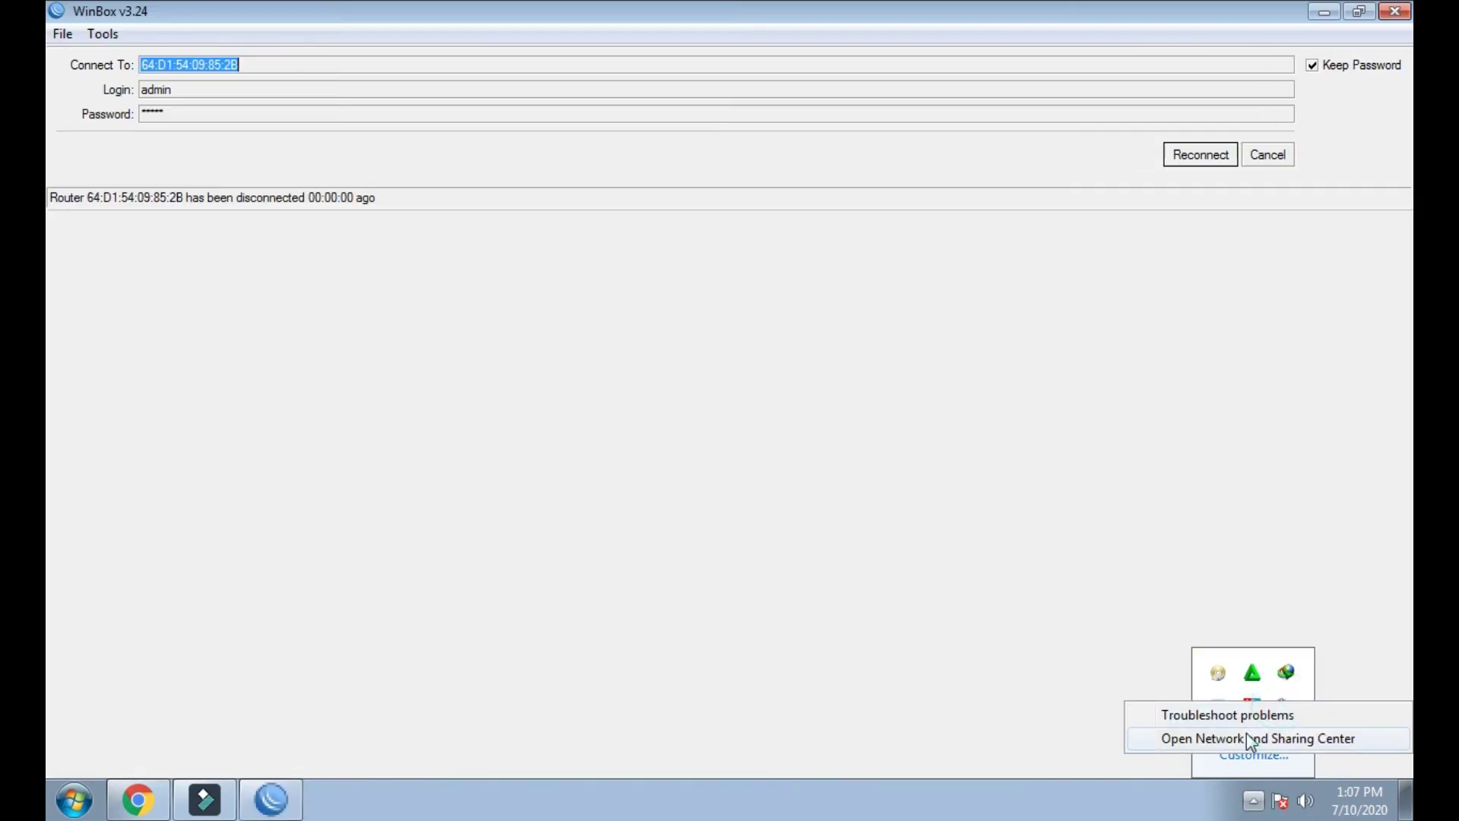
{"action": "left_click", "coordinate": [1246, 734]}
{"action": "left_click", "coordinate": [814, 263]}
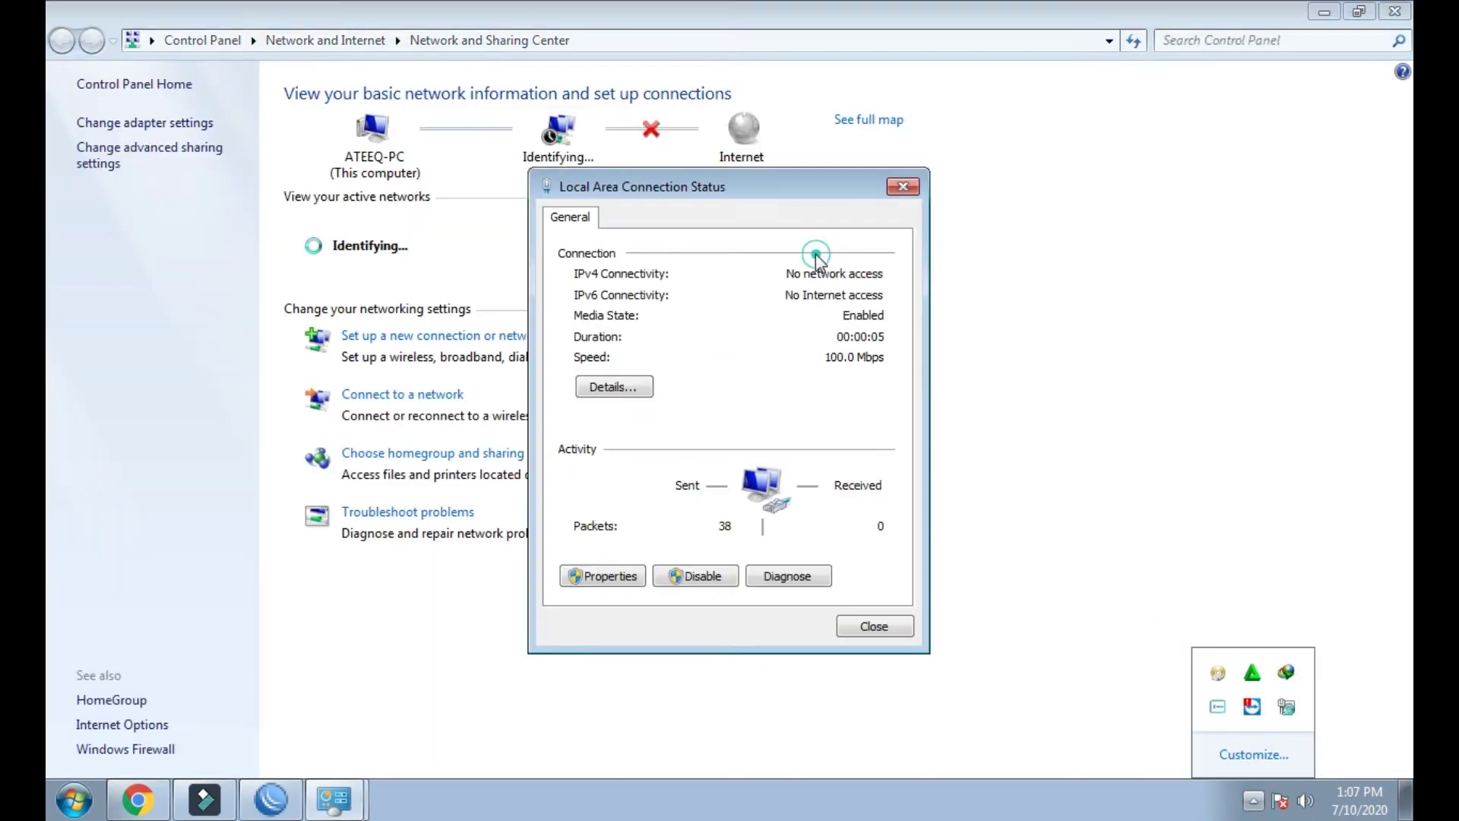
{"action": "left_click", "coordinate": [653, 387]}
{"action": "left_click_drag", "start_coordinate": [753, 230], "coordinate": [761, 180]}
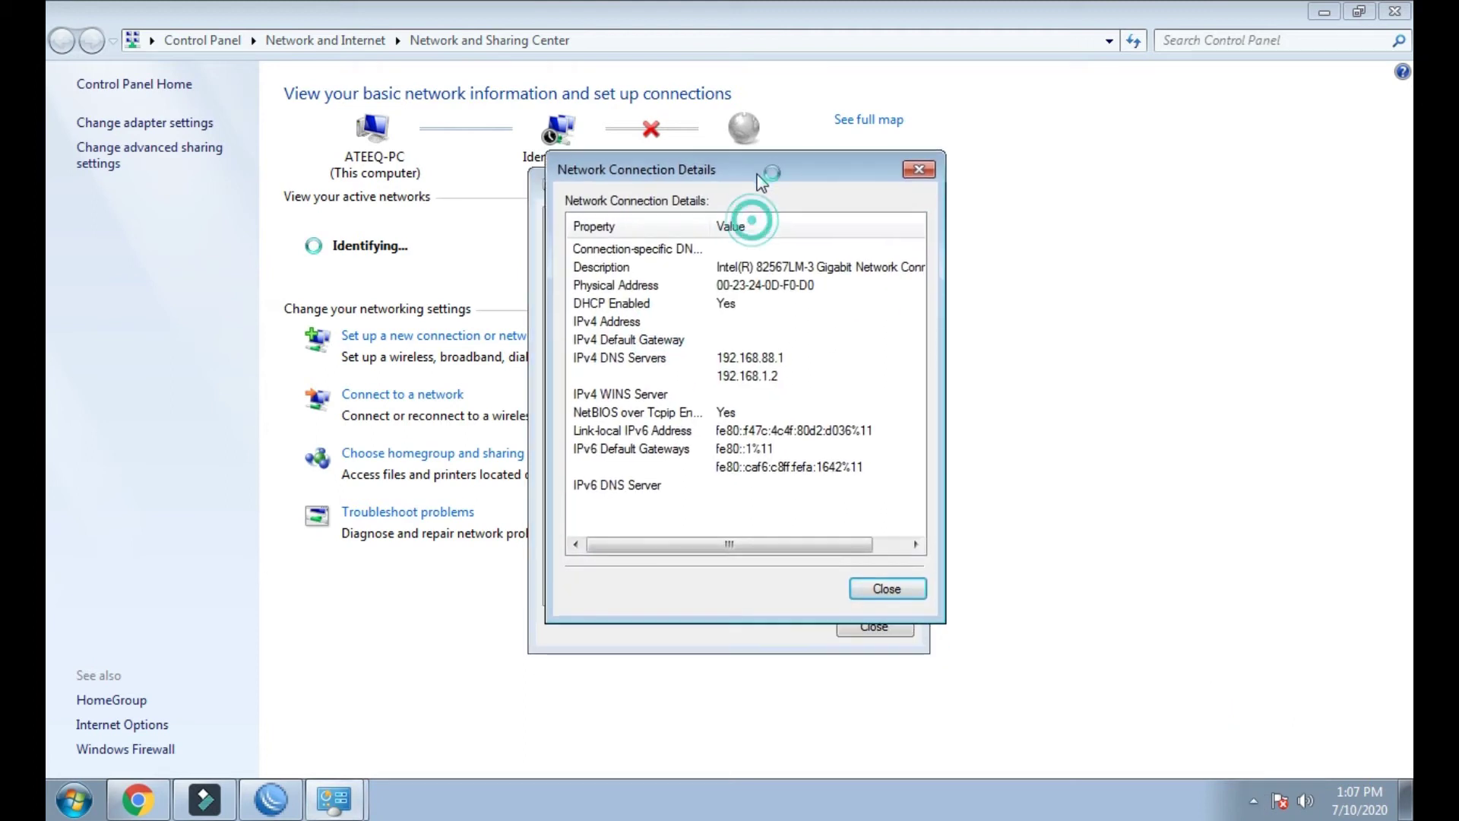
{"action": "left_click", "coordinate": [760, 300]}
{"action": "left_click", "coordinate": [758, 288]}
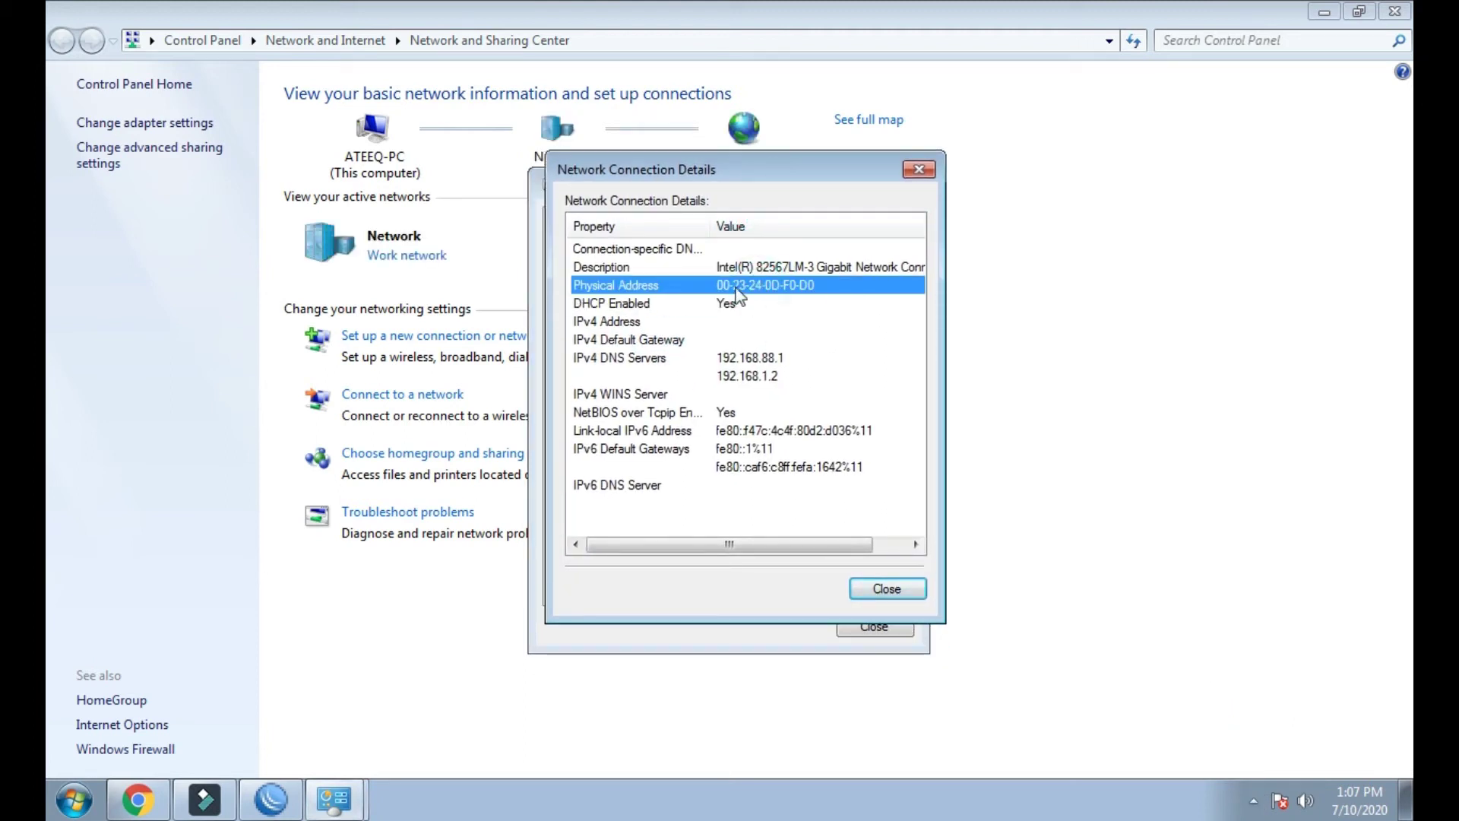
Close the network connection windows and reconnect WinBox to the router.
{"action": "left_click", "coordinate": [919, 170]}
{"action": "left_click", "coordinate": [915, 181]}
{"action": "left_click", "coordinate": [1395, 10]}
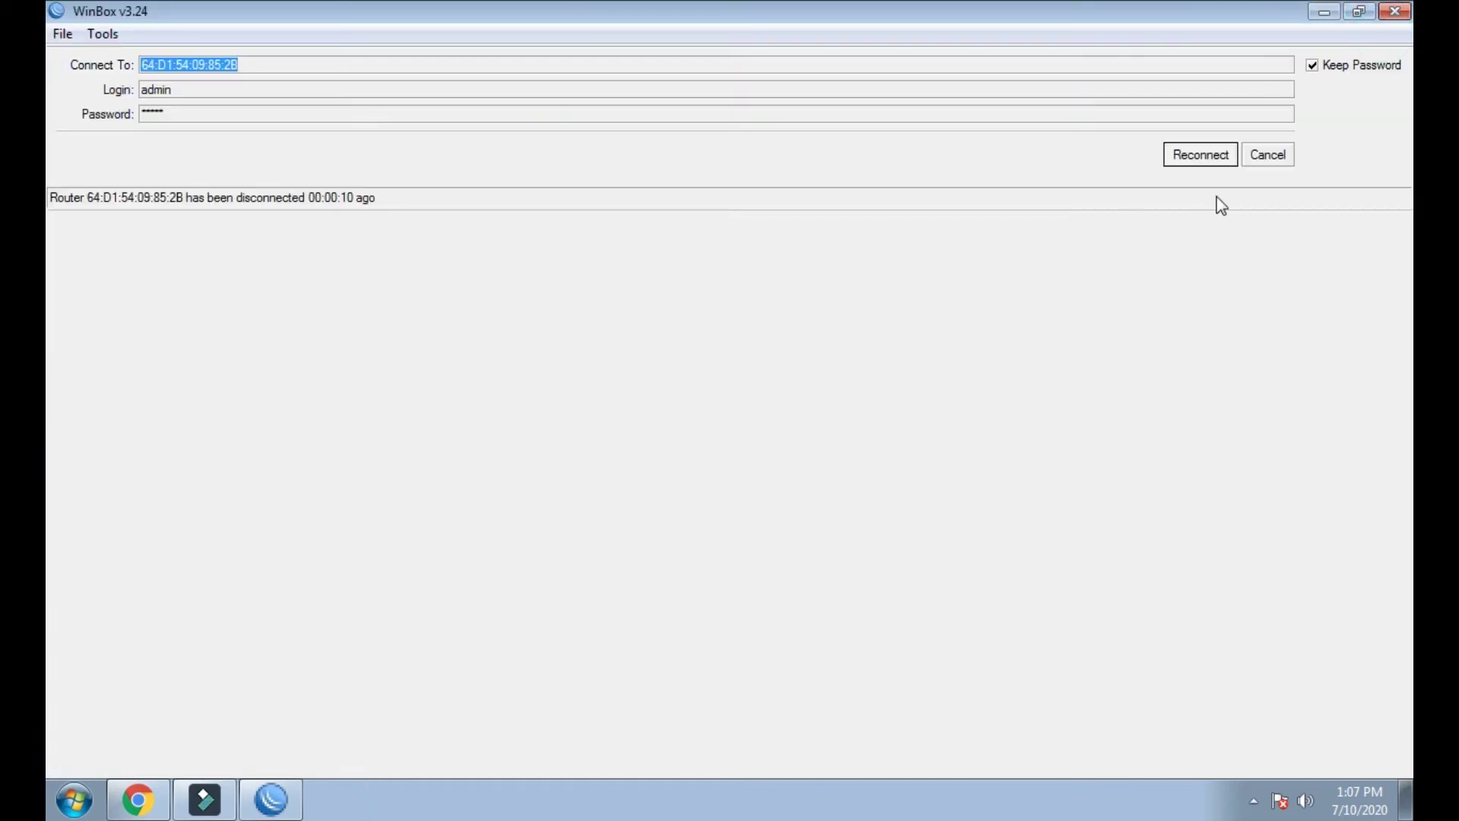
{"action": "left_click", "coordinate": [1200, 155]}
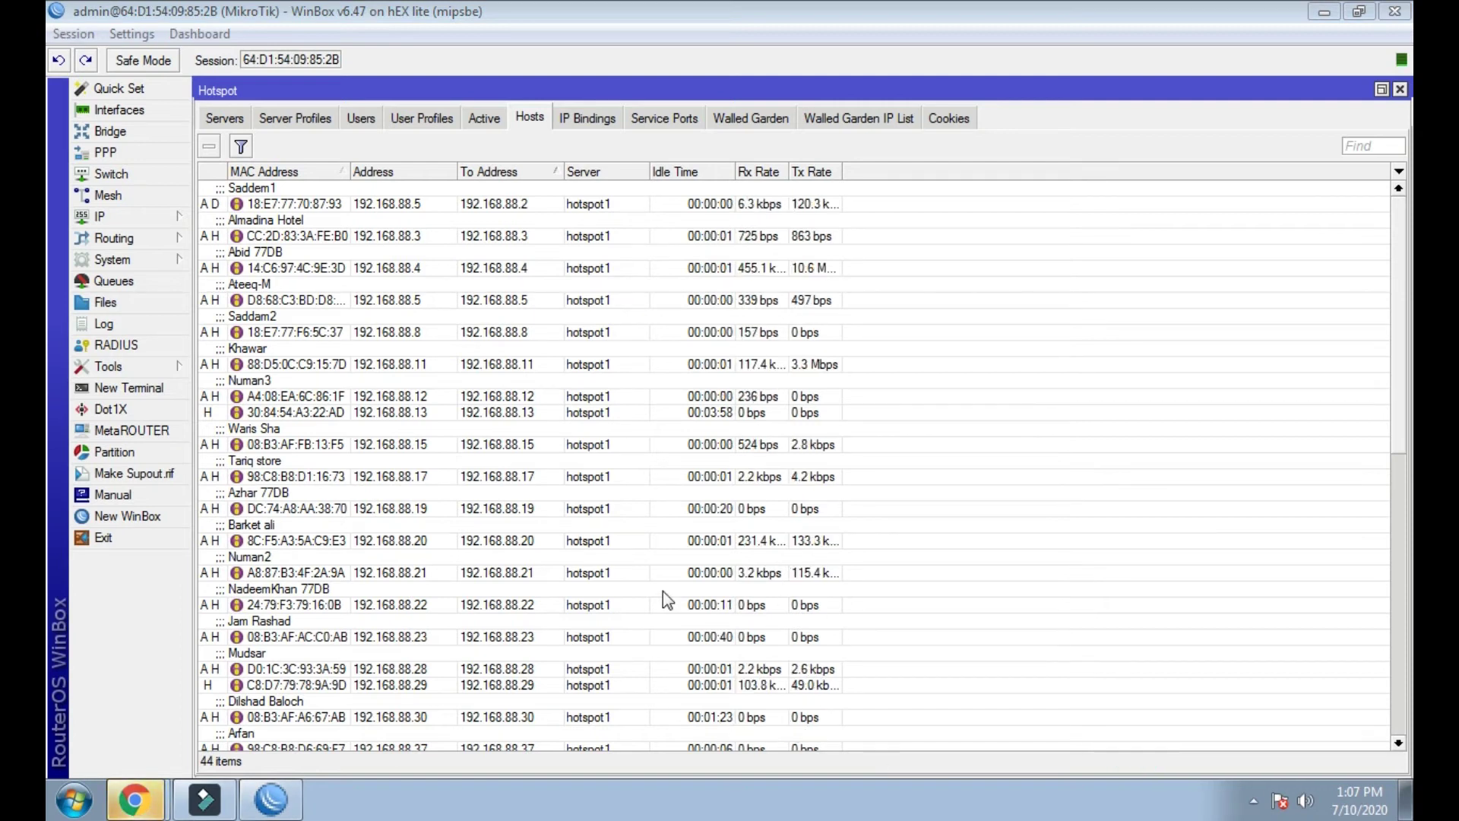
Find and select the PC's entry 192.168.88.73 in the hotspot's hosts list, and widen the Address column.
{"action": "left_click", "coordinate": [508, 384]}
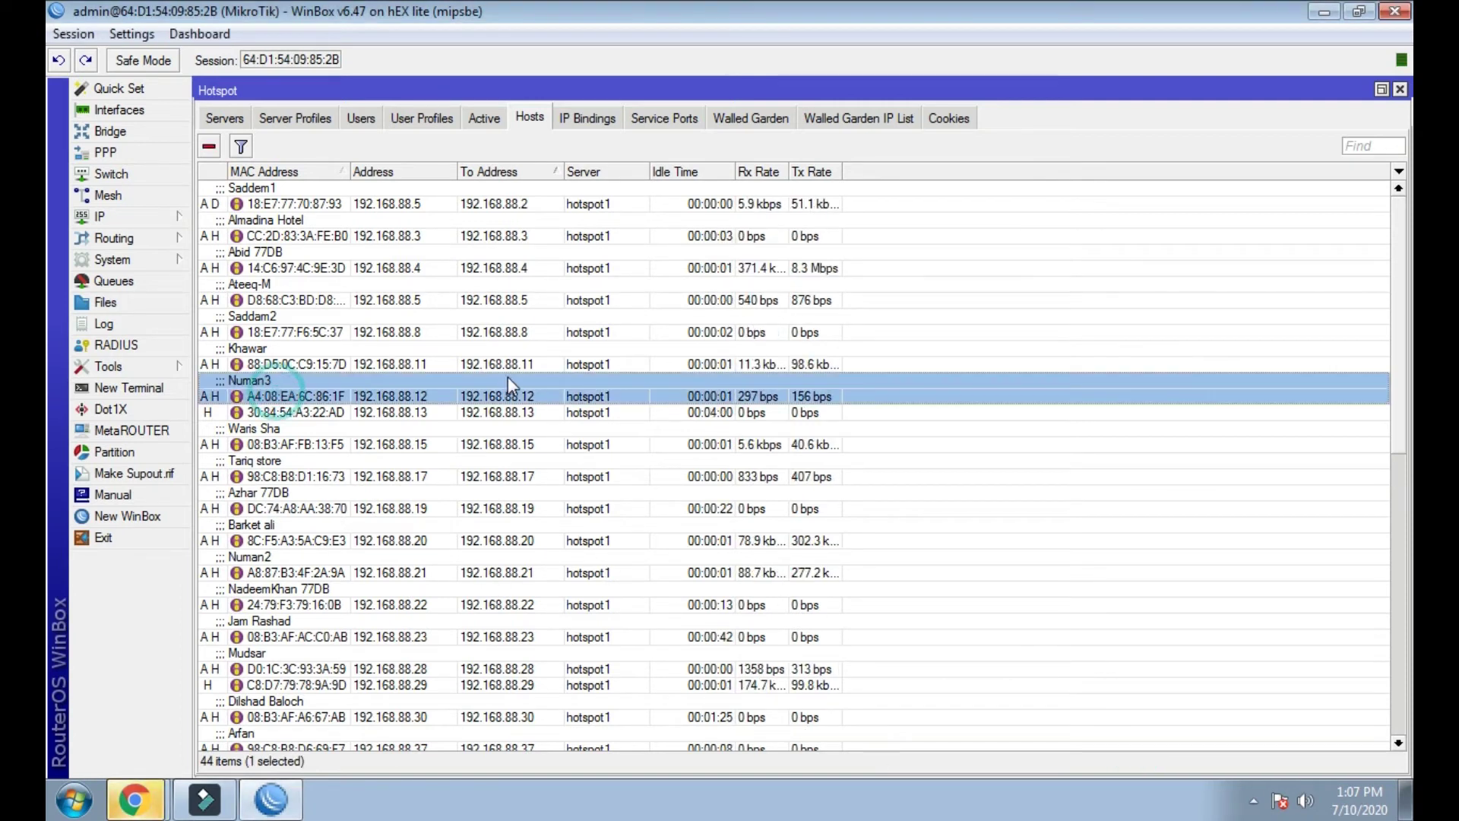
{"action": "left_click_drag", "start_coordinate": [1402, 226], "coordinate": [1406, 422]}
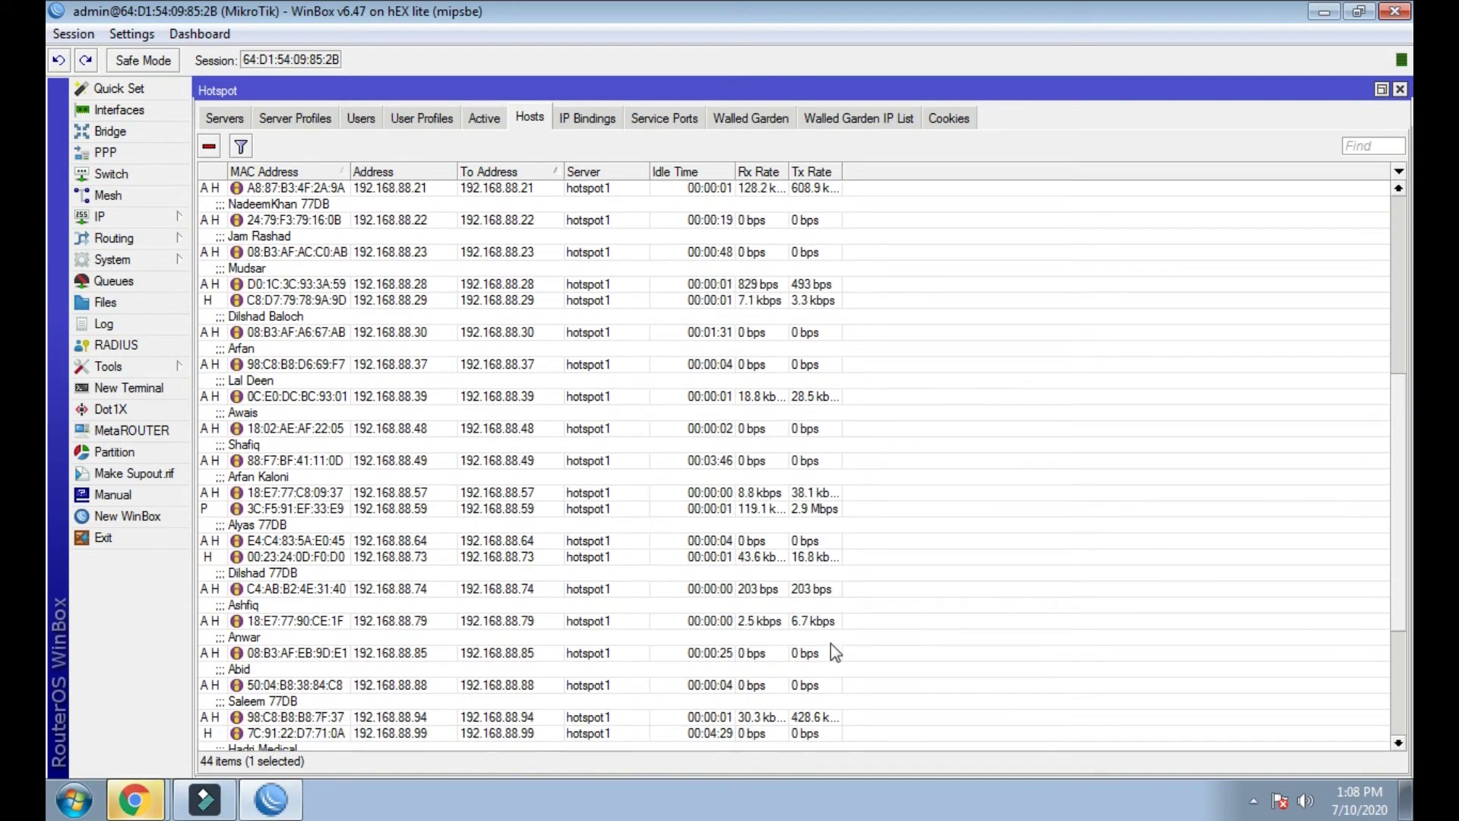
{"action": "left_click", "coordinate": [377, 559]}
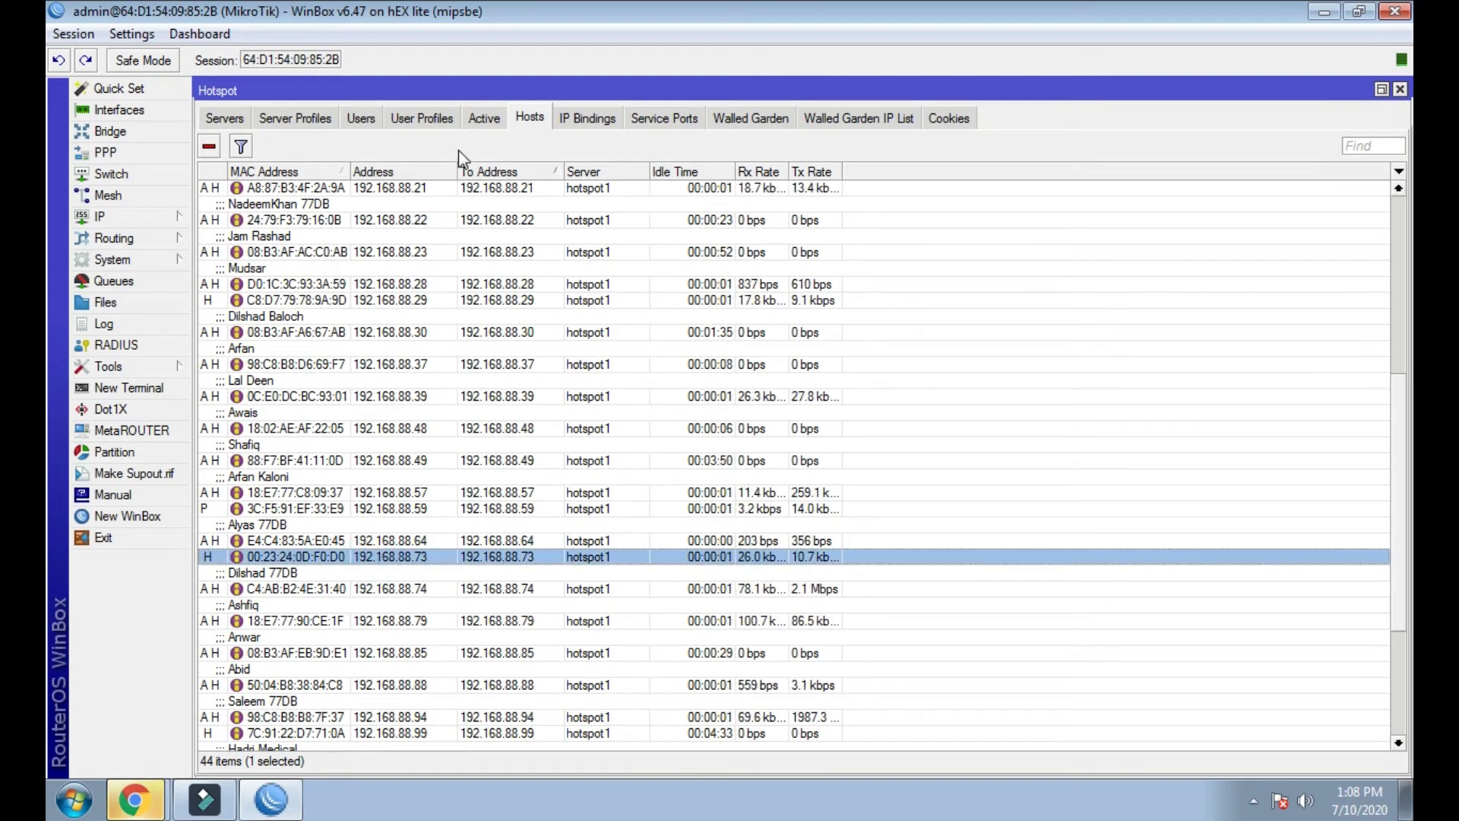
{"action": "left_click_drag", "start_coordinate": [457, 165], "coordinate": [519, 167]}
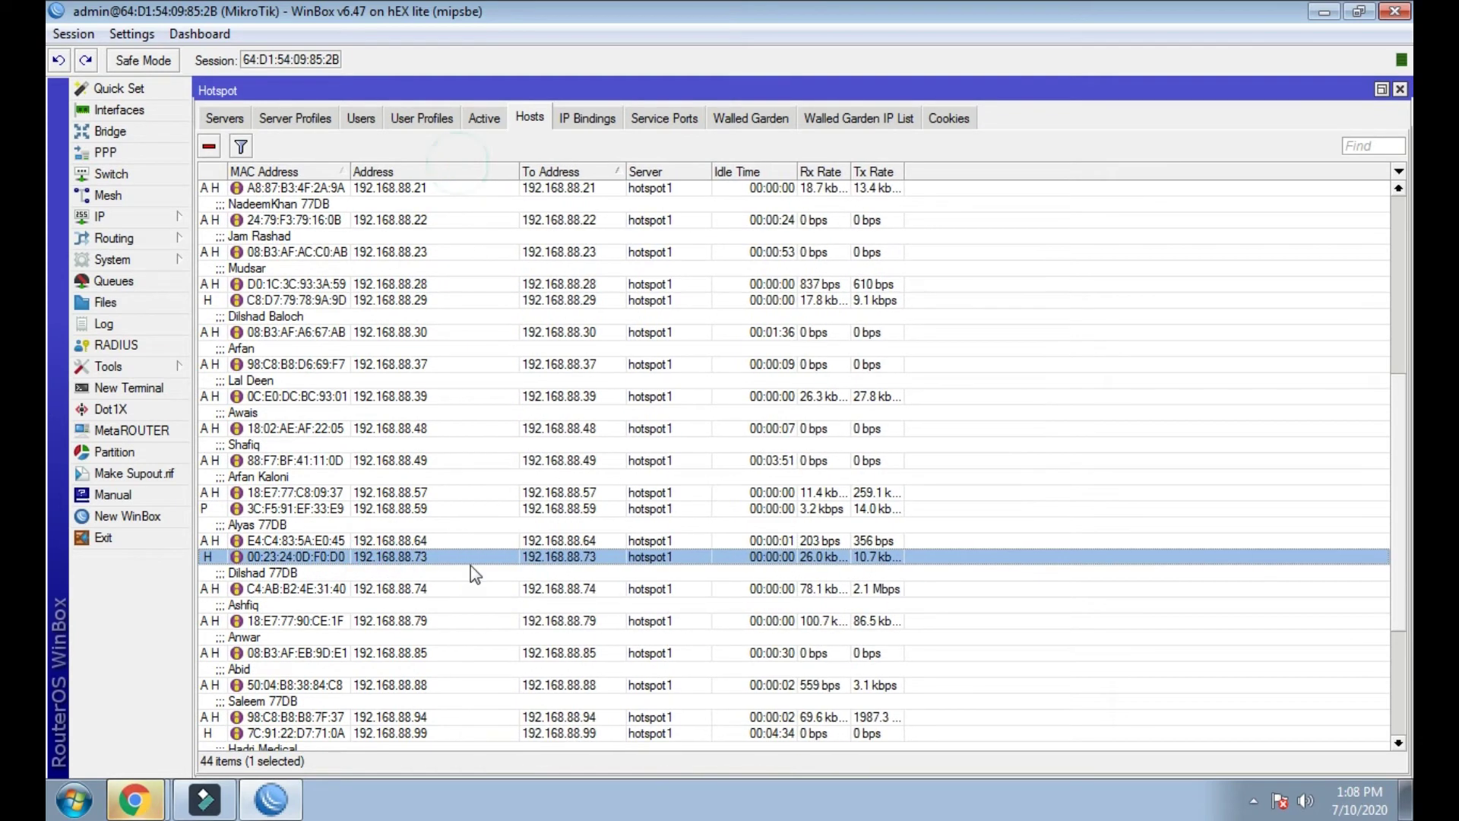
Open the details of host 192.168.88.73, copy its MAC address and close the details.
{"action": "double_click", "coordinate": [558, 561]}
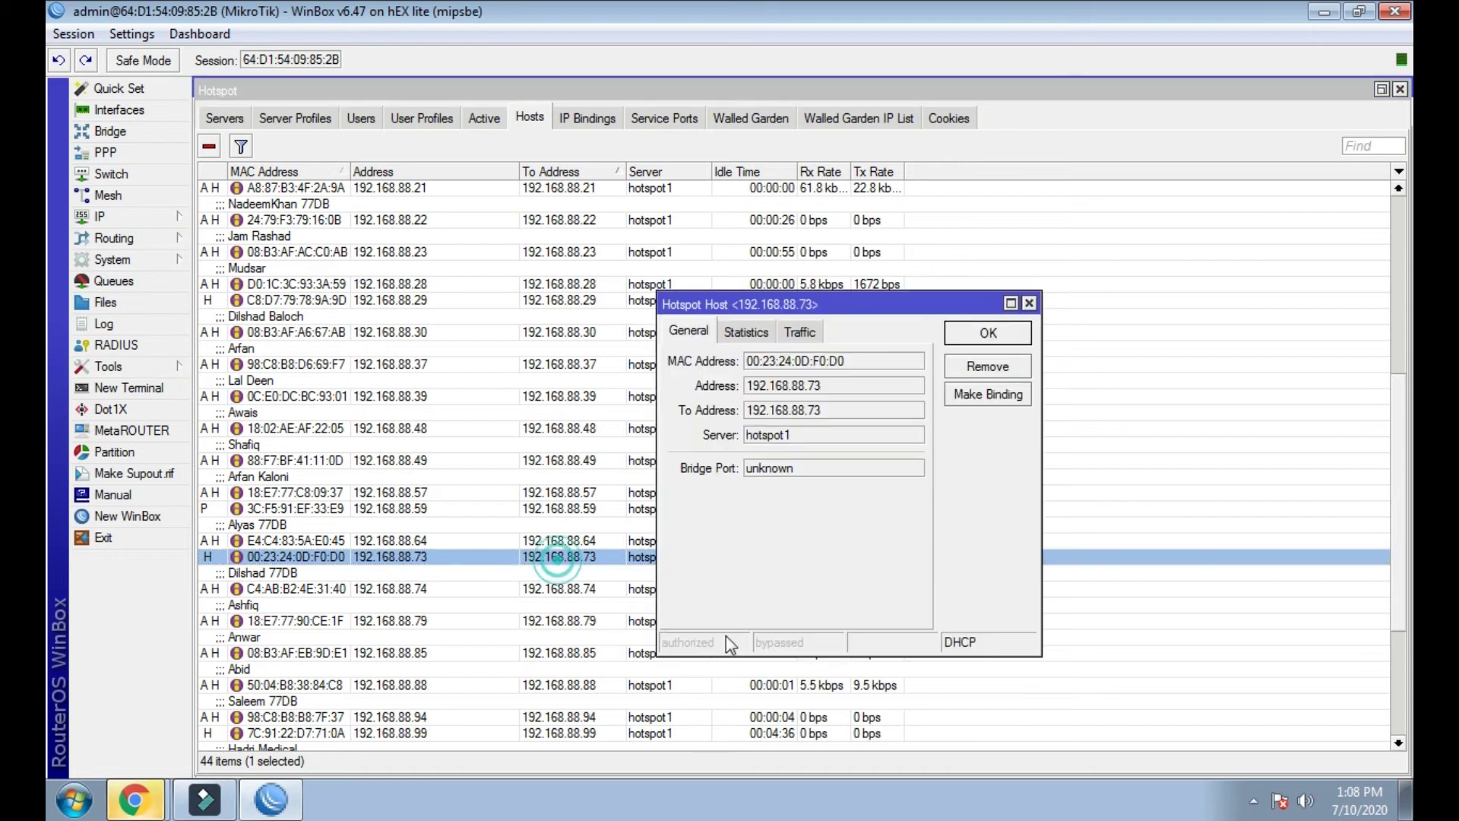
{"action": "double_click", "coordinate": [892, 359]}
{"action": "right_click", "coordinate": [825, 359]}
{"action": "left_click", "coordinate": [852, 368]}
{"action": "left_click", "coordinate": [1029, 304]}
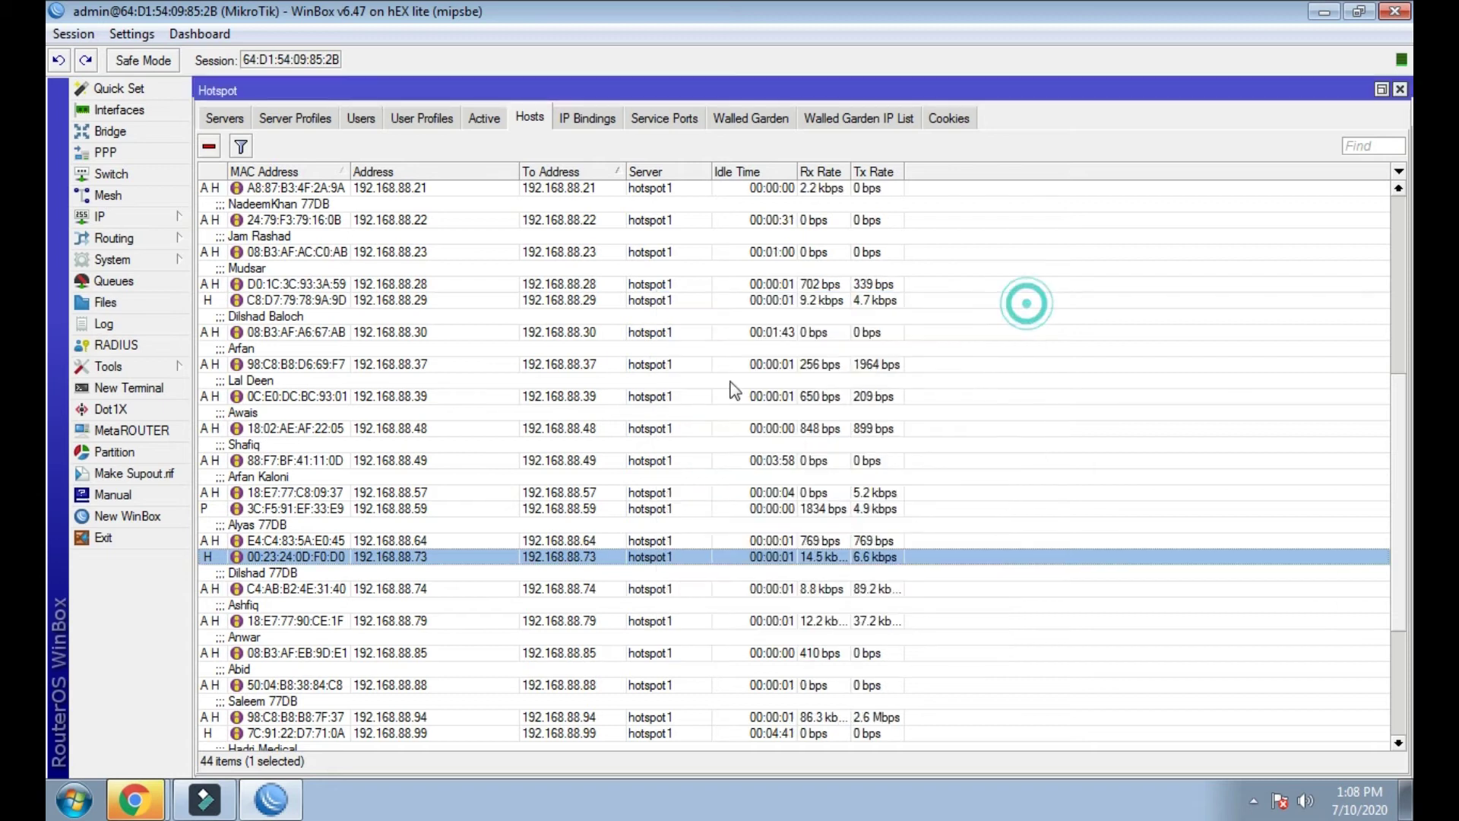
Start a new hotspot user on server hotspot1 and paste the copied MAC address as its name.
{"action": "left_click", "coordinate": [361, 120]}
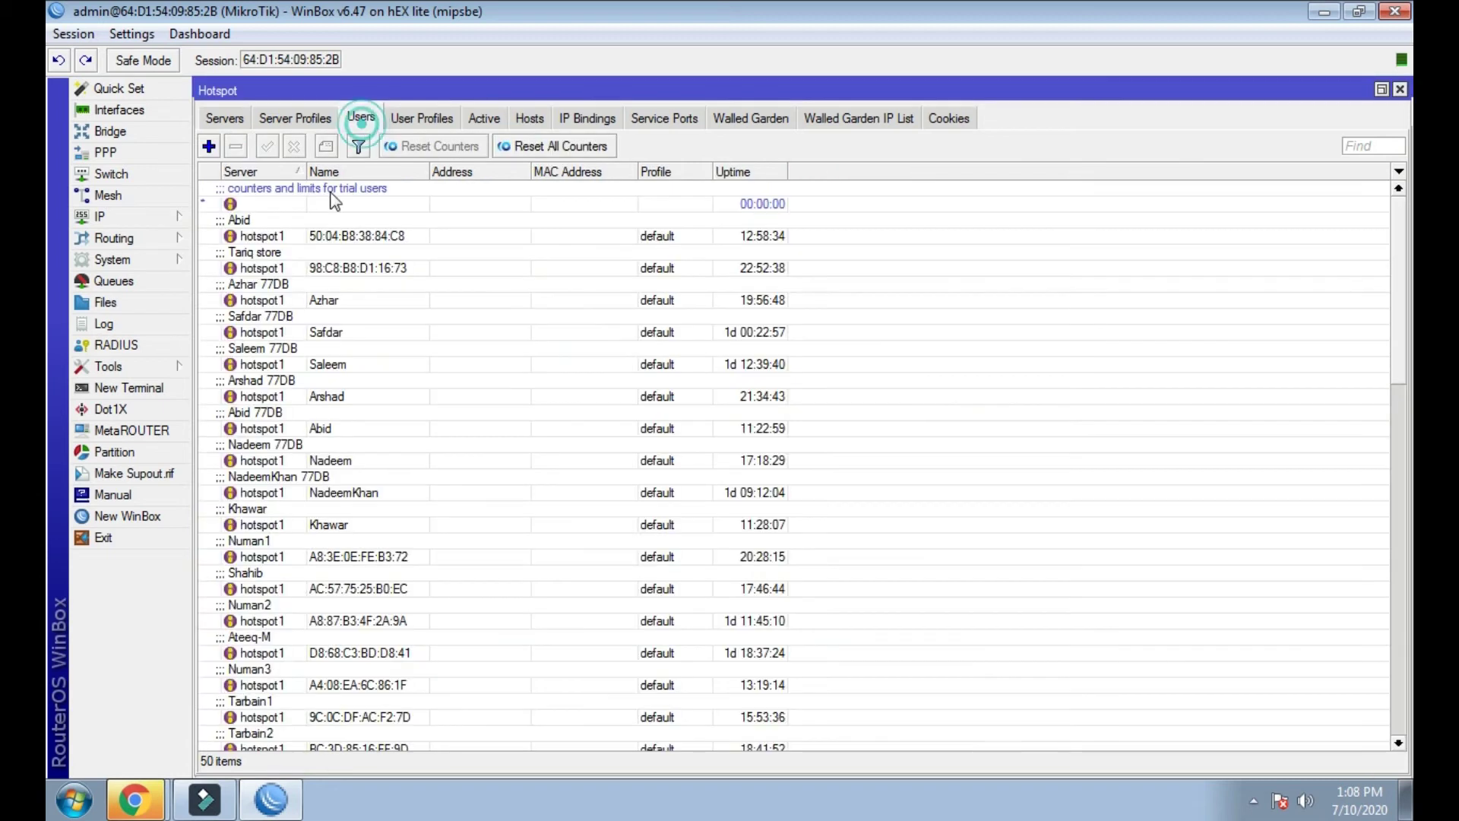
{"action": "left_click", "coordinate": [208, 146]}
{"action": "left_click", "coordinate": [843, 339]}
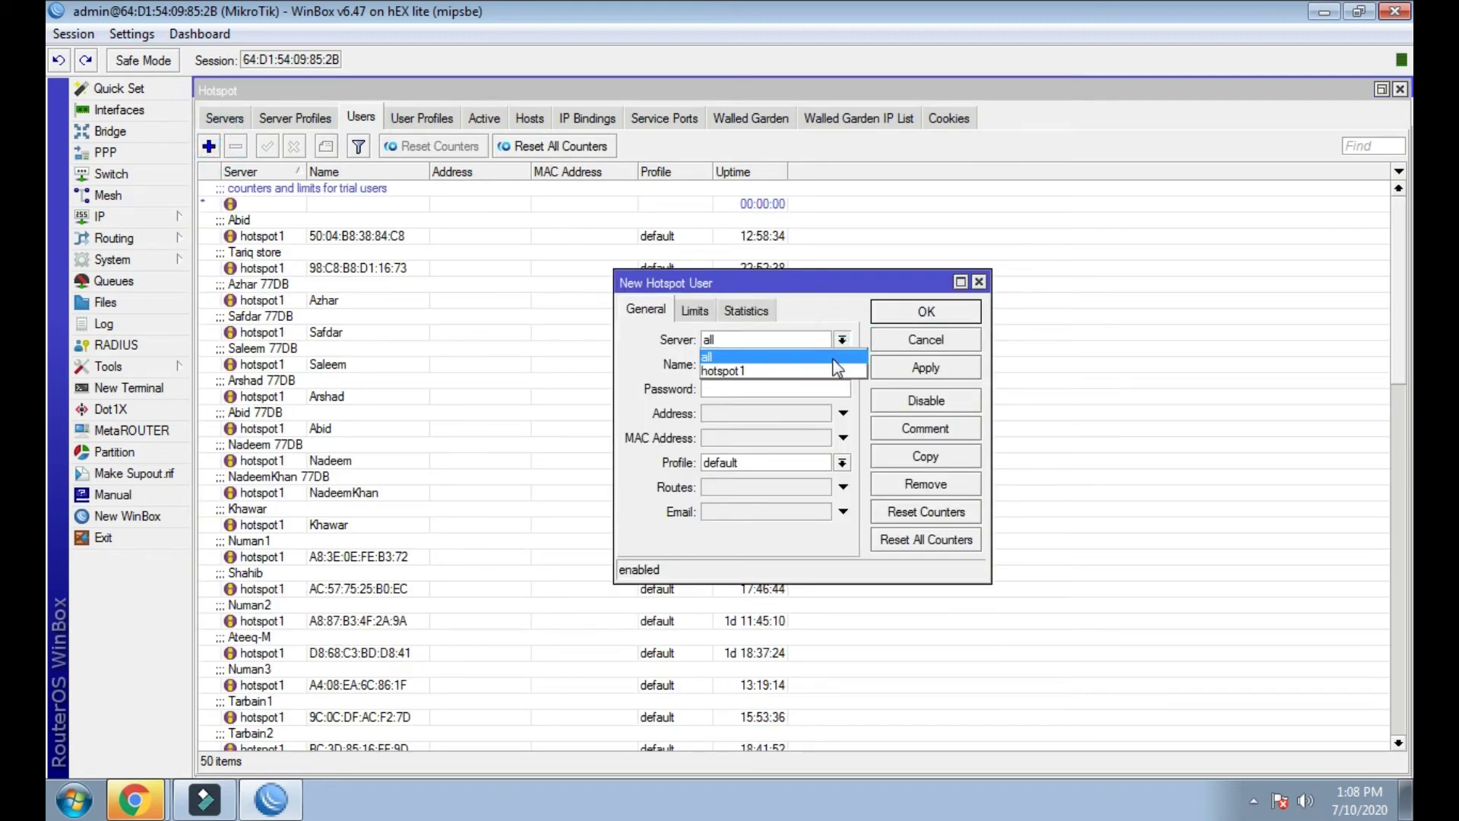
{"action": "left_click", "coordinate": [806, 370]}
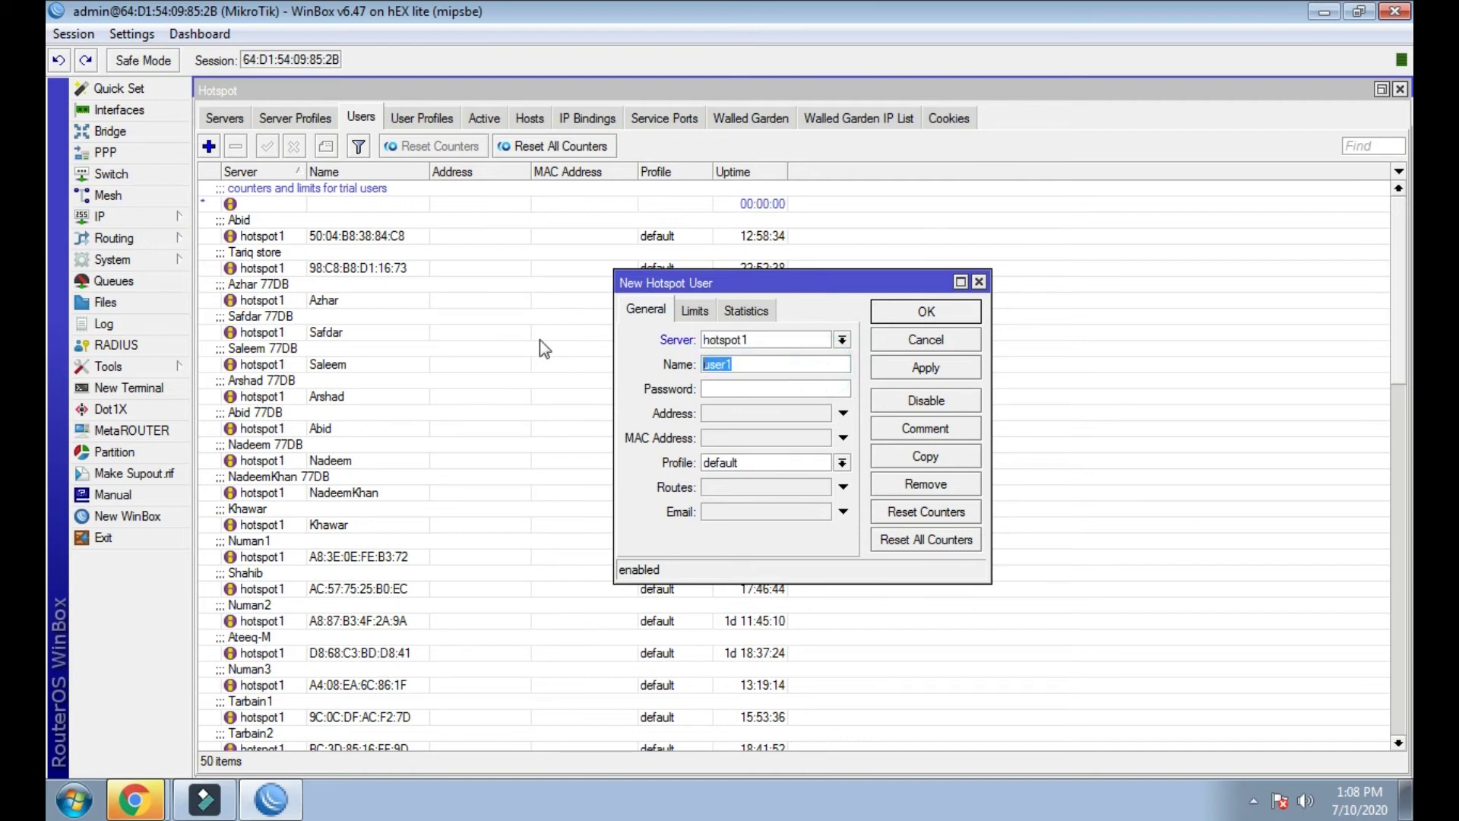
{"action": "key", "text": "ctrl+v"}
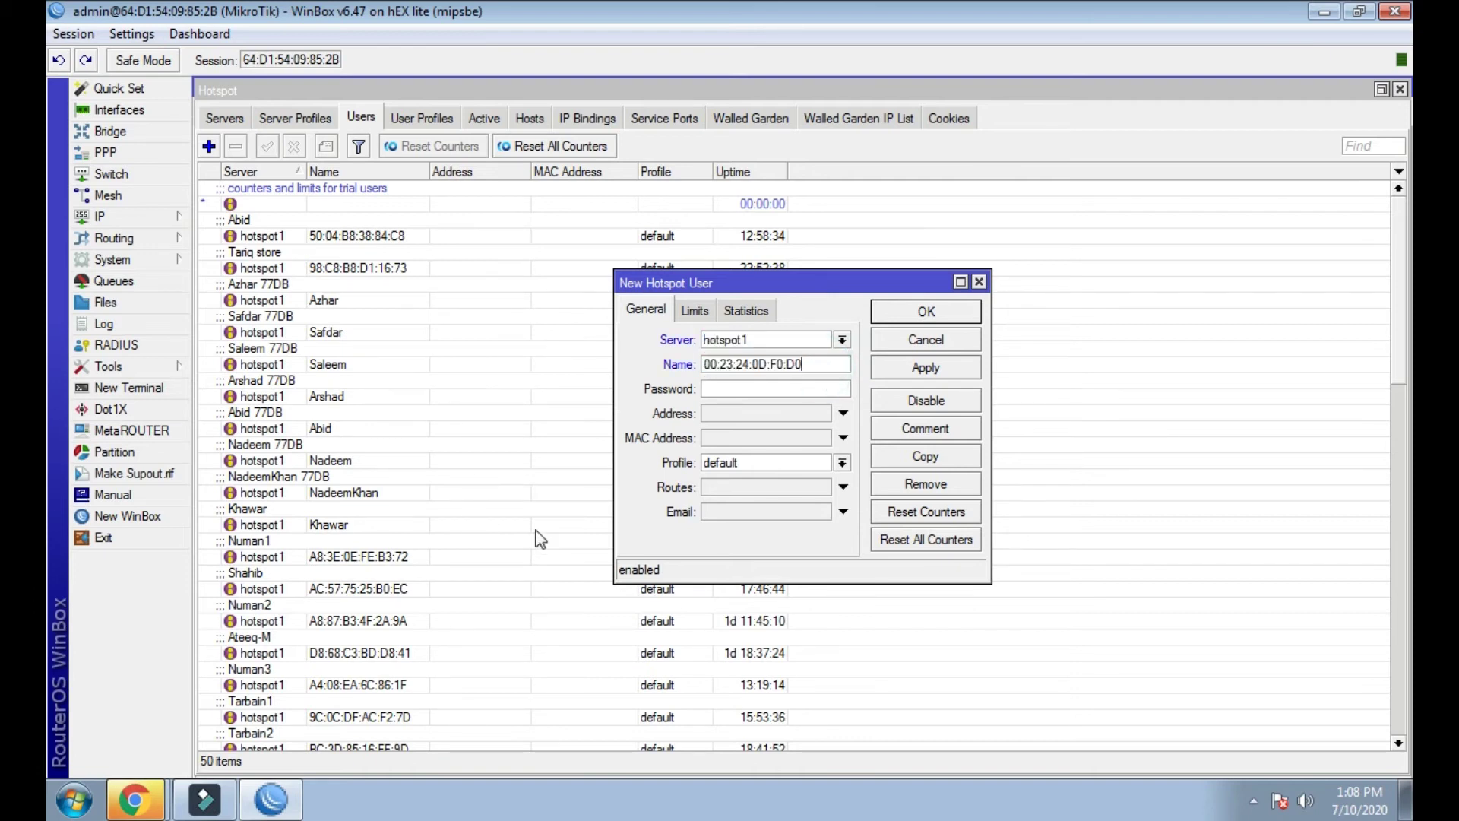
Paste the PC's MAC address as the new hotspot user's password.
{"action": "left_click", "coordinate": [712, 386]}
{"action": "right_click", "coordinate": [731, 390]}
{"action": "left_click", "coordinate": [740, 447]}
{"action": "double_click", "coordinate": [802, 387]}
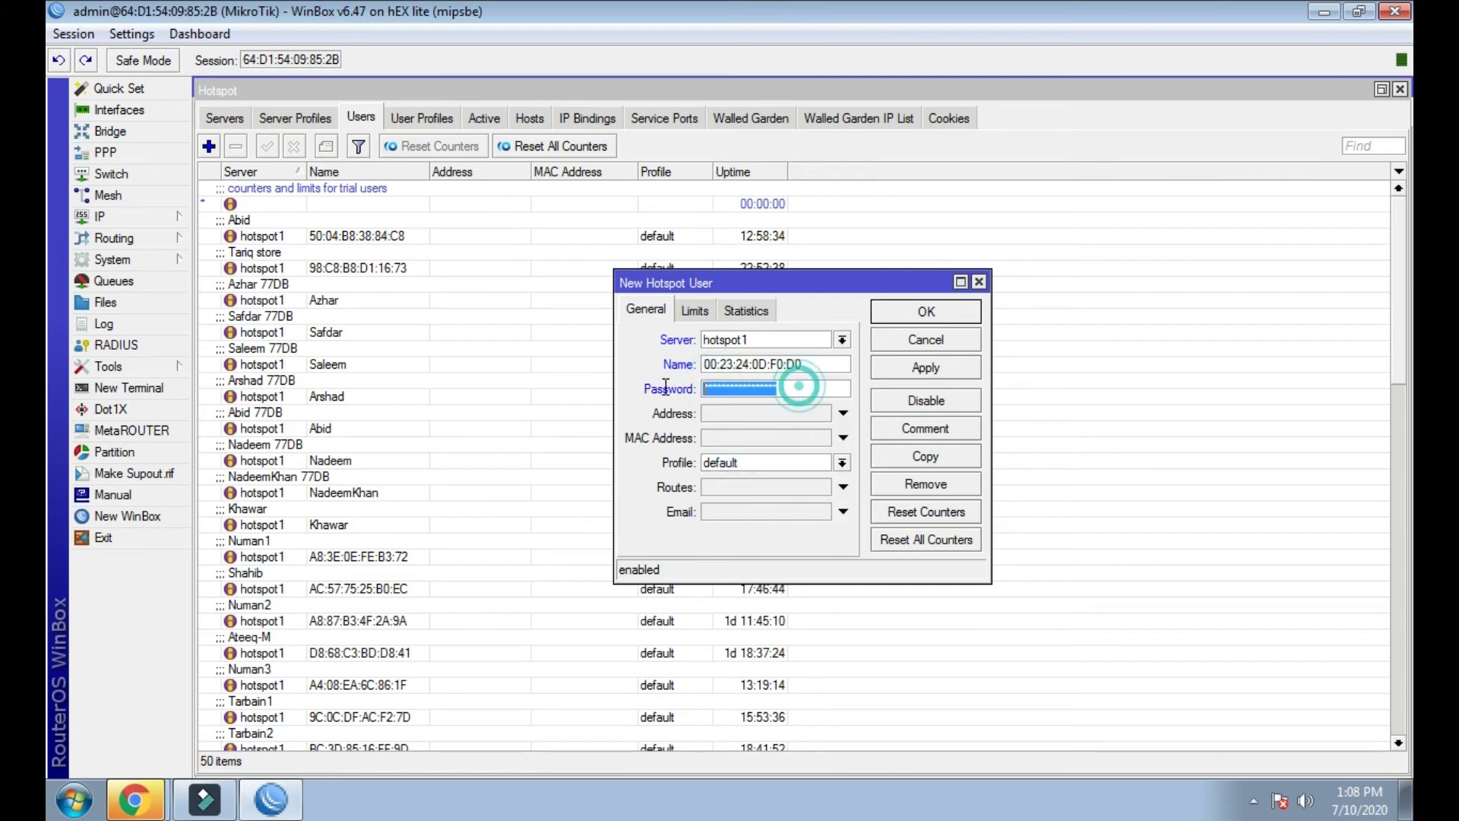
{"action": "left_click_drag", "start_coordinate": [819, 364], "coordinate": [707, 363]}
{"action": "double_click", "coordinate": [791, 387]}
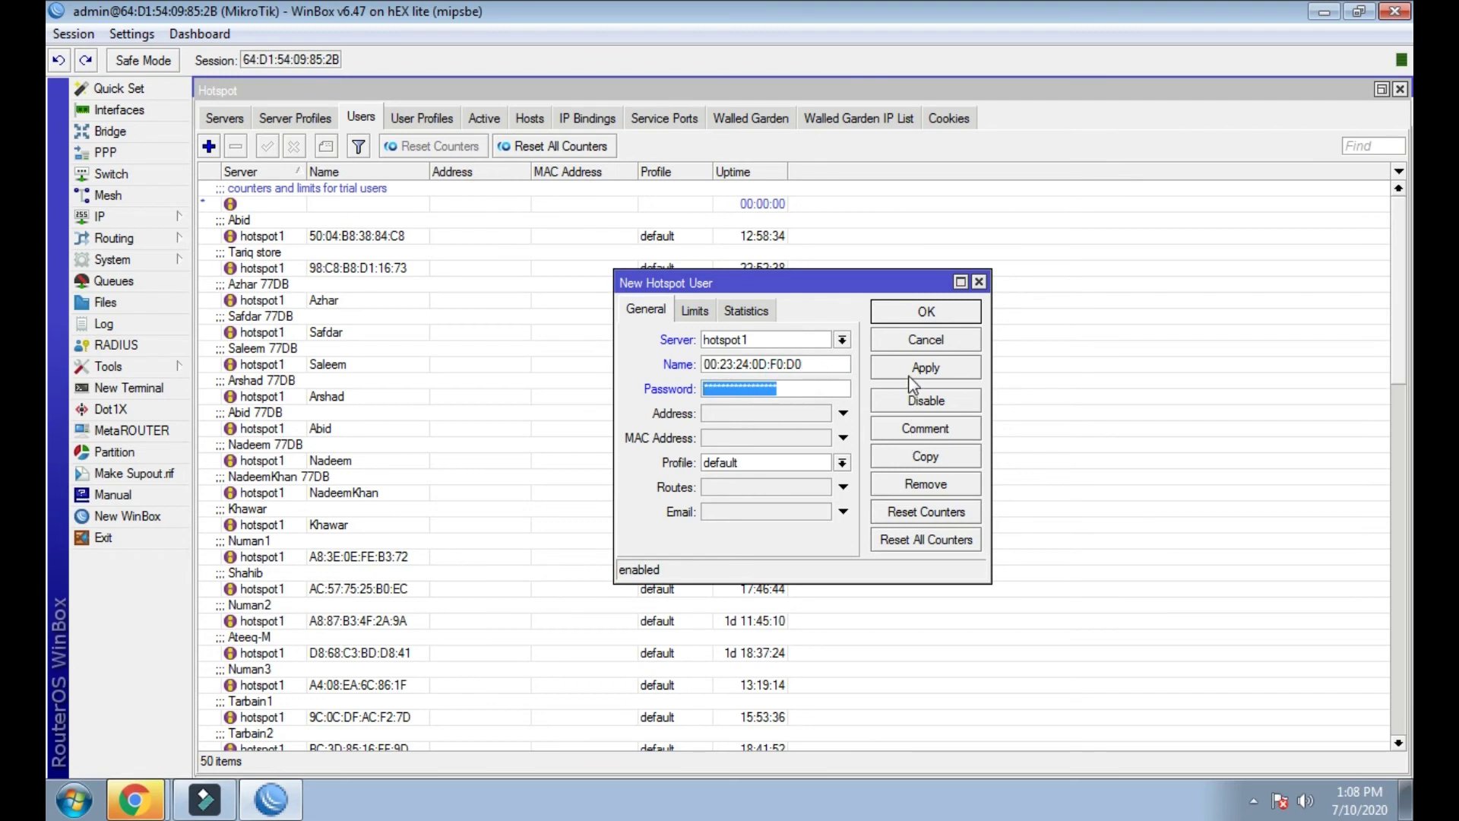
Save the new hotspot user without a comment and check the PC's entry in the hosts list.
{"action": "left_click", "coordinate": [902, 439]}
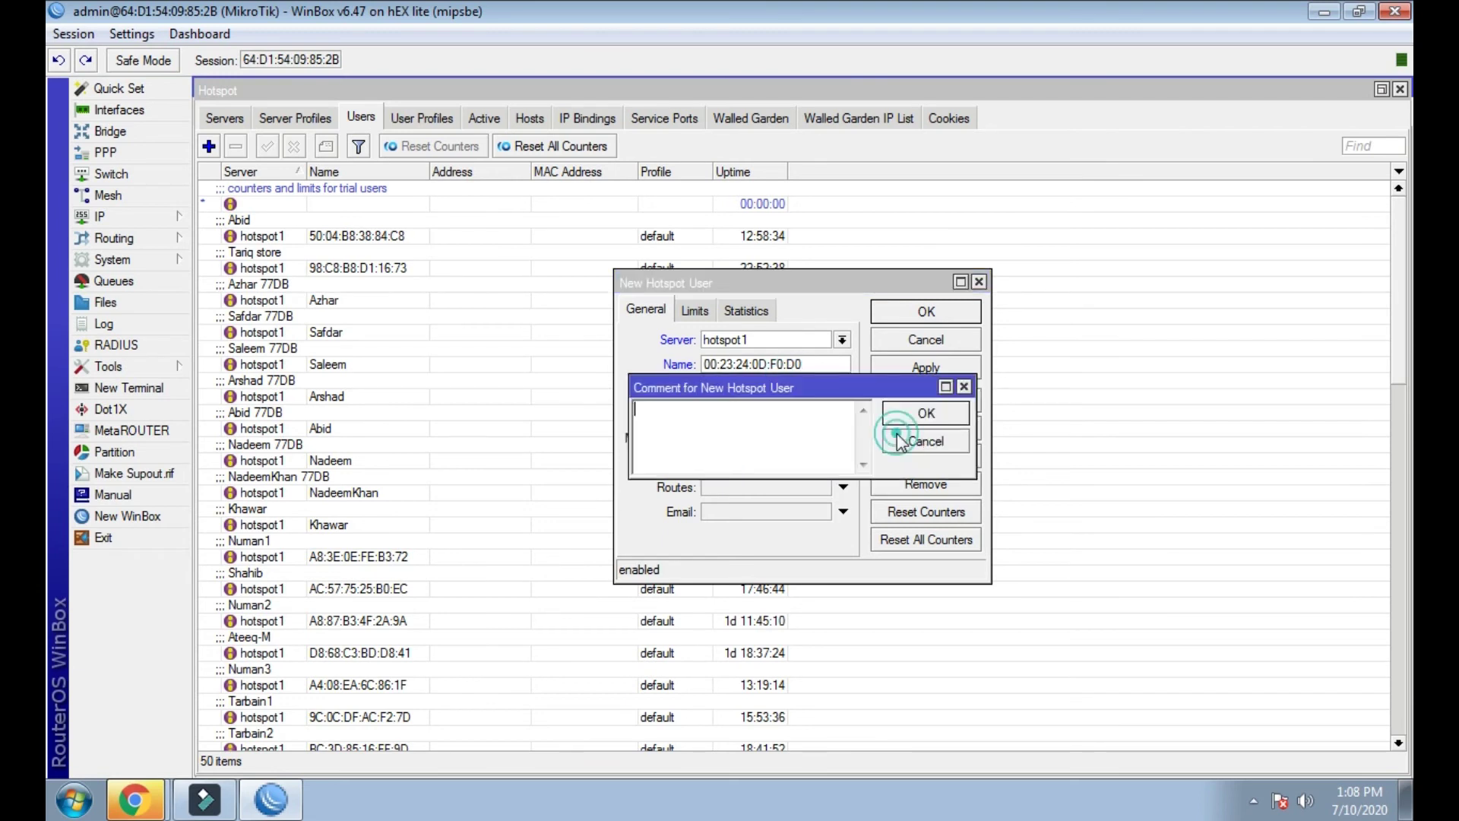
{"action": "left_click", "coordinate": [965, 392]}
{"action": "left_click", "coordinate": [923, 361]}
{"action": "left_click", "coordinate": [913, 315]}
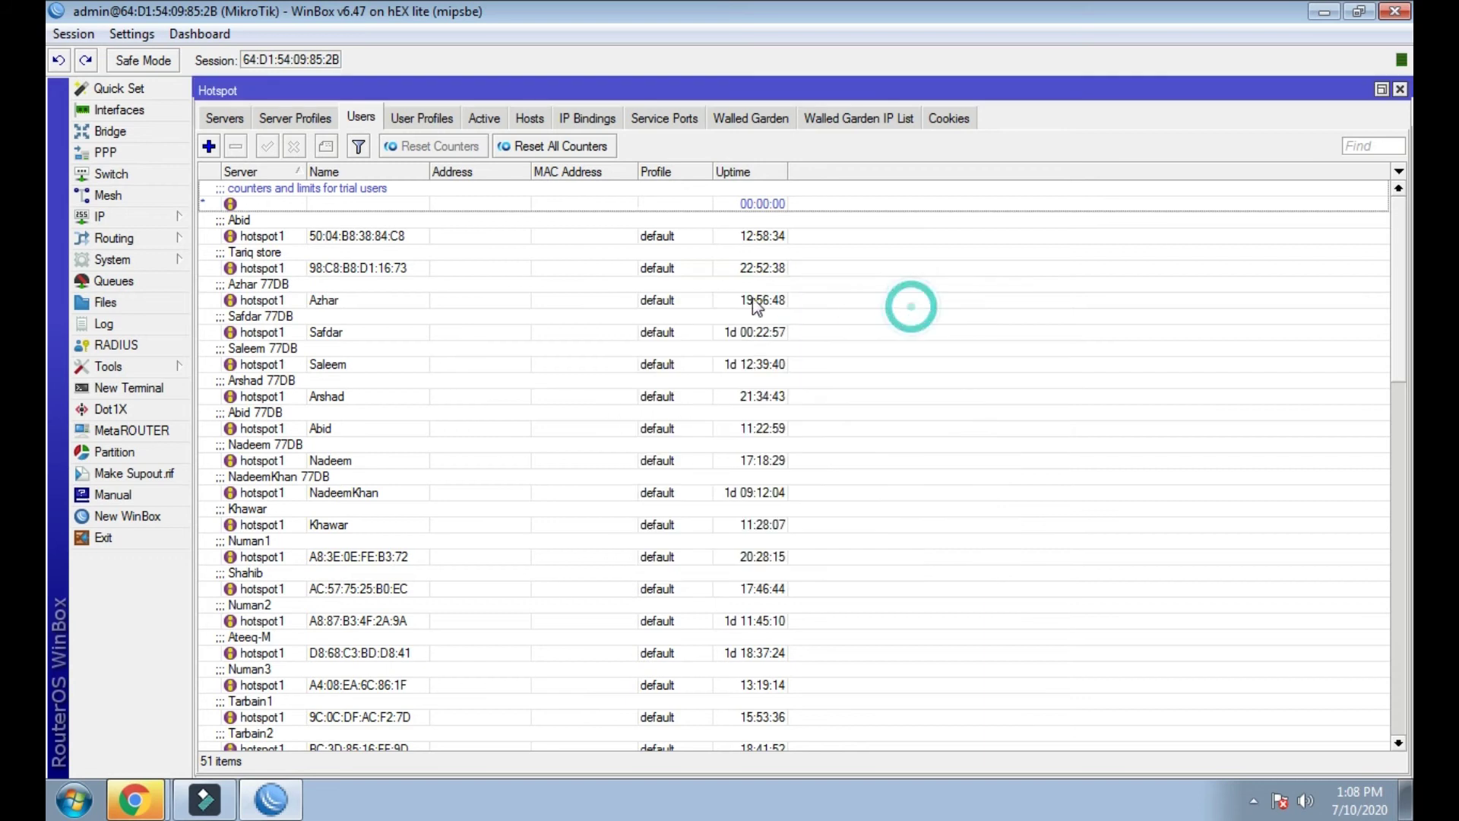
{"action": "left_click", "coordinate": [535, 120]}
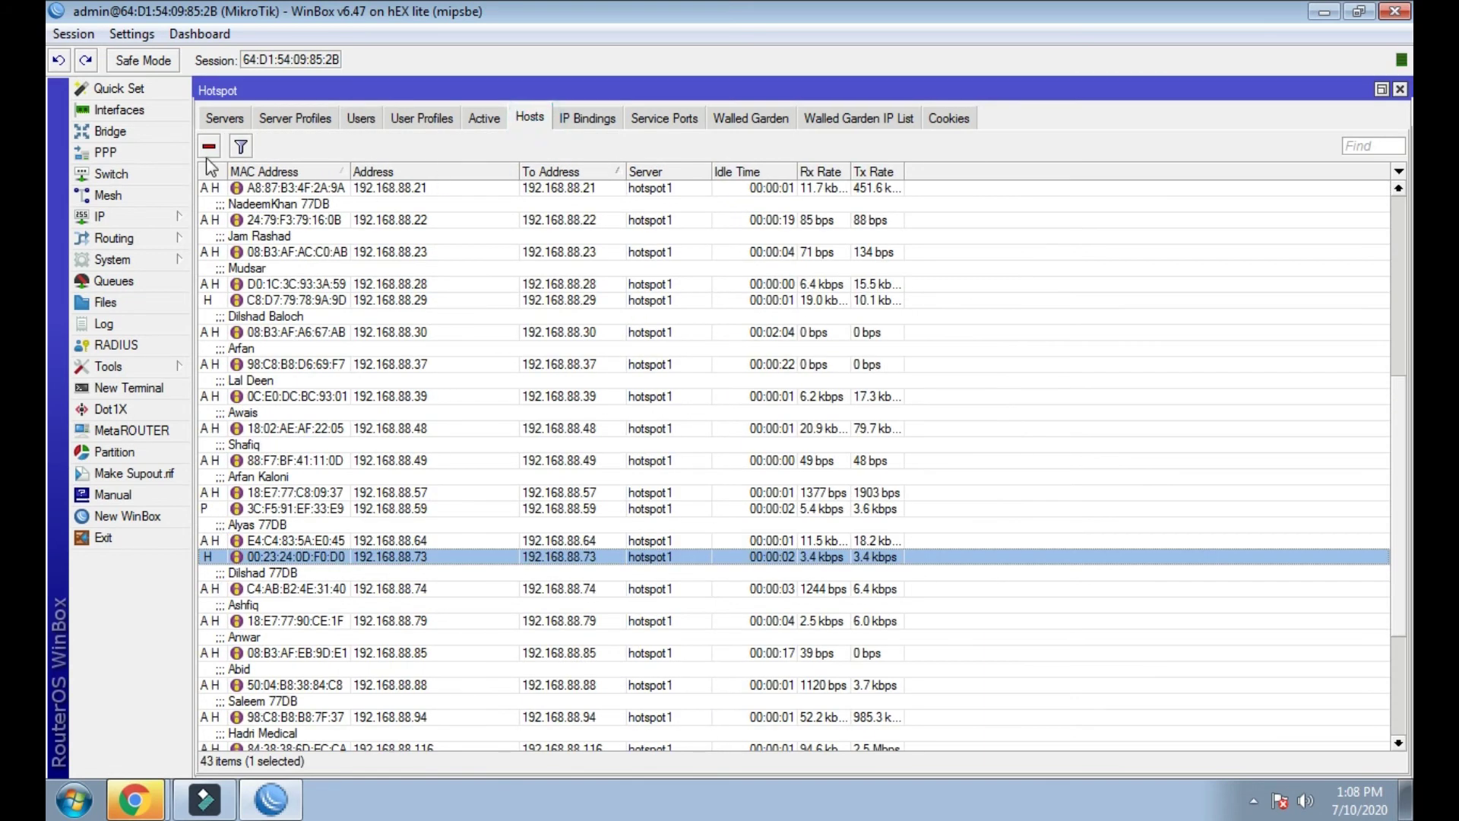
{"action": "left_click", "coordinate": [279, 556]}
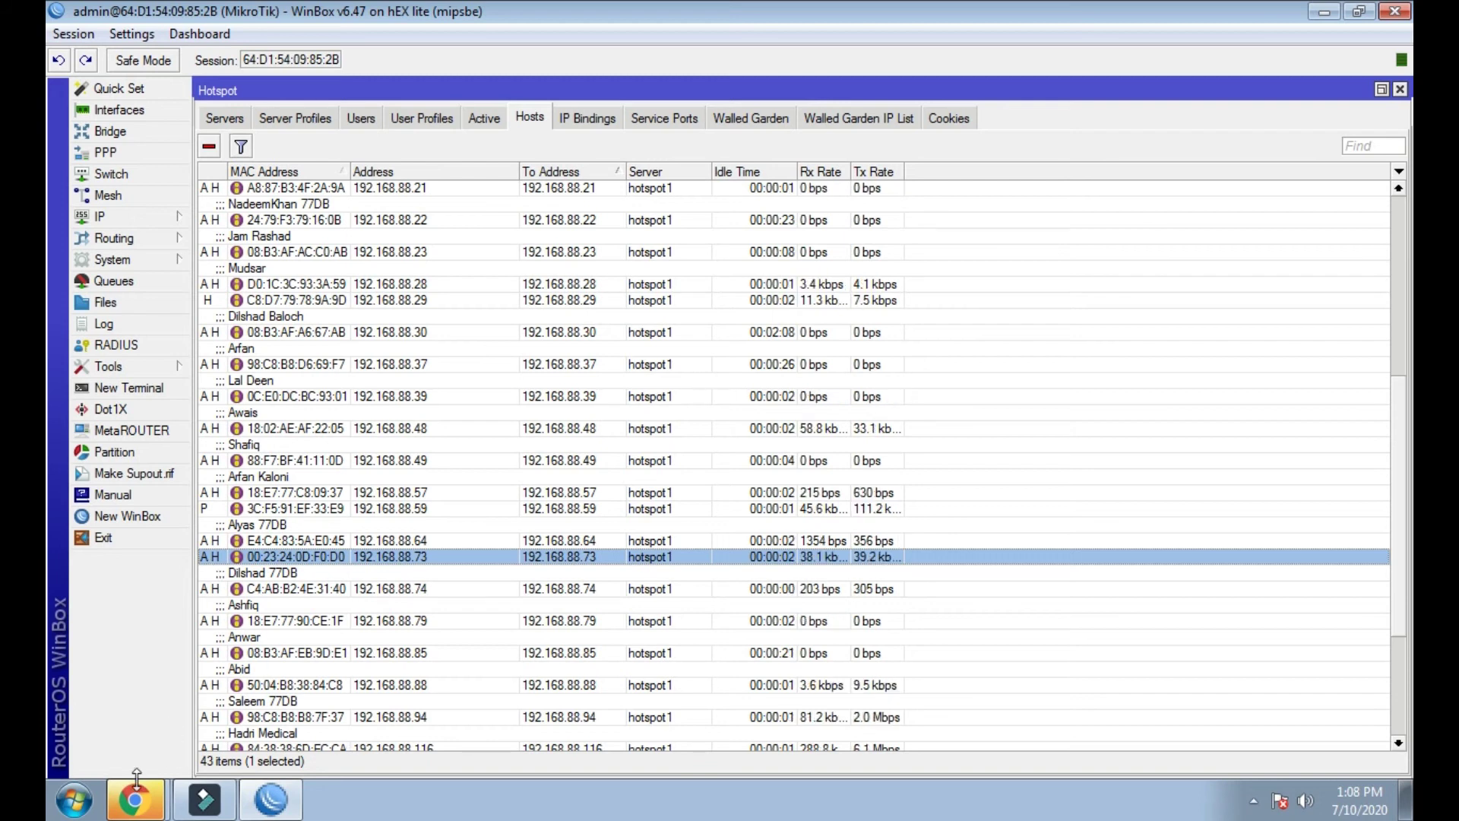
Switch to Chrome, open a new browser window and close the earlier window with the video tabs.
{"action": "left_click", "coordinate": [138, 798]}
{"action": "left_click", "coordinate": [137, 798]}
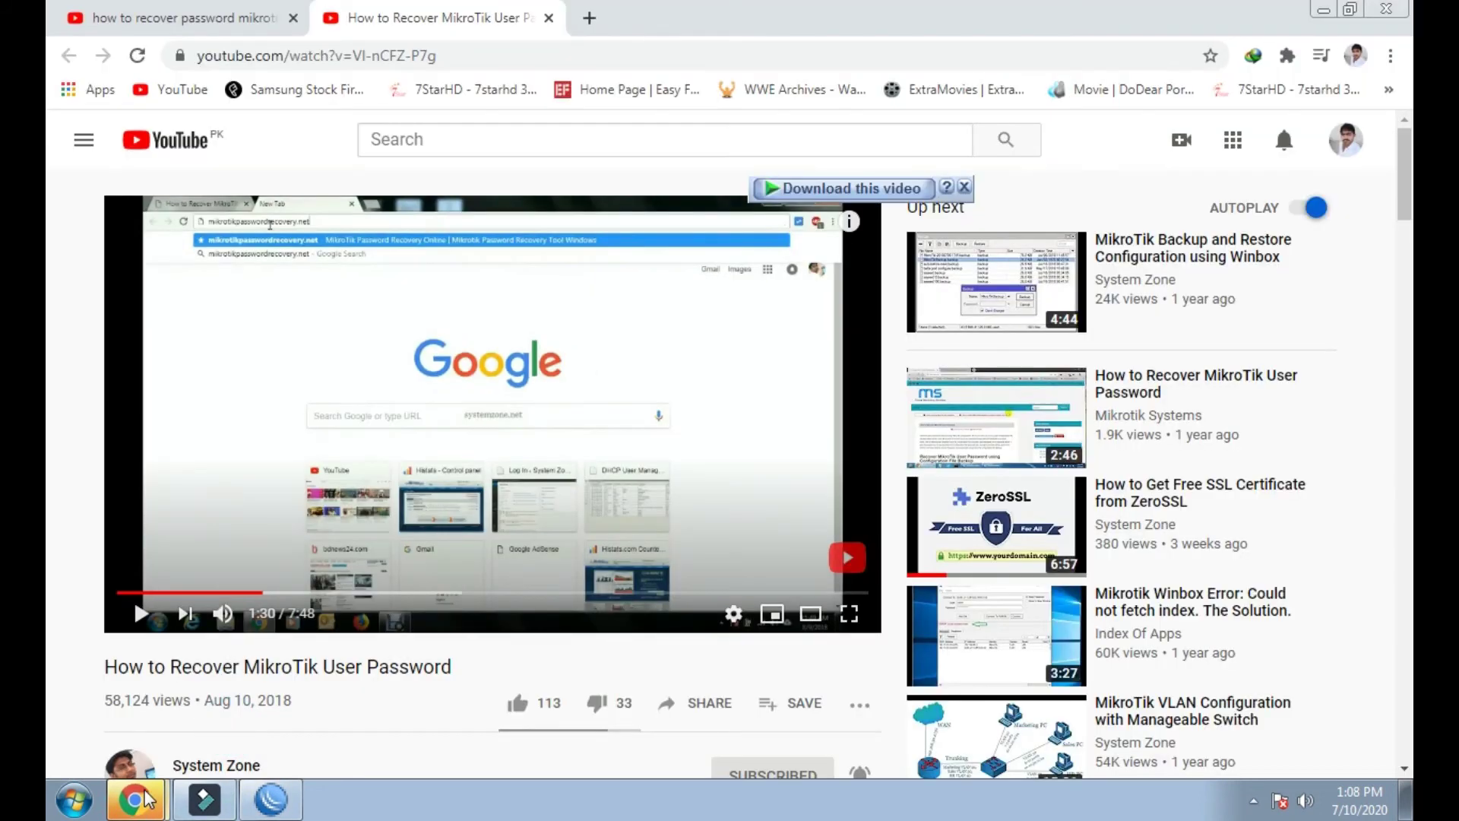
{"action": "left_click", "coordinate": [152, 762]}
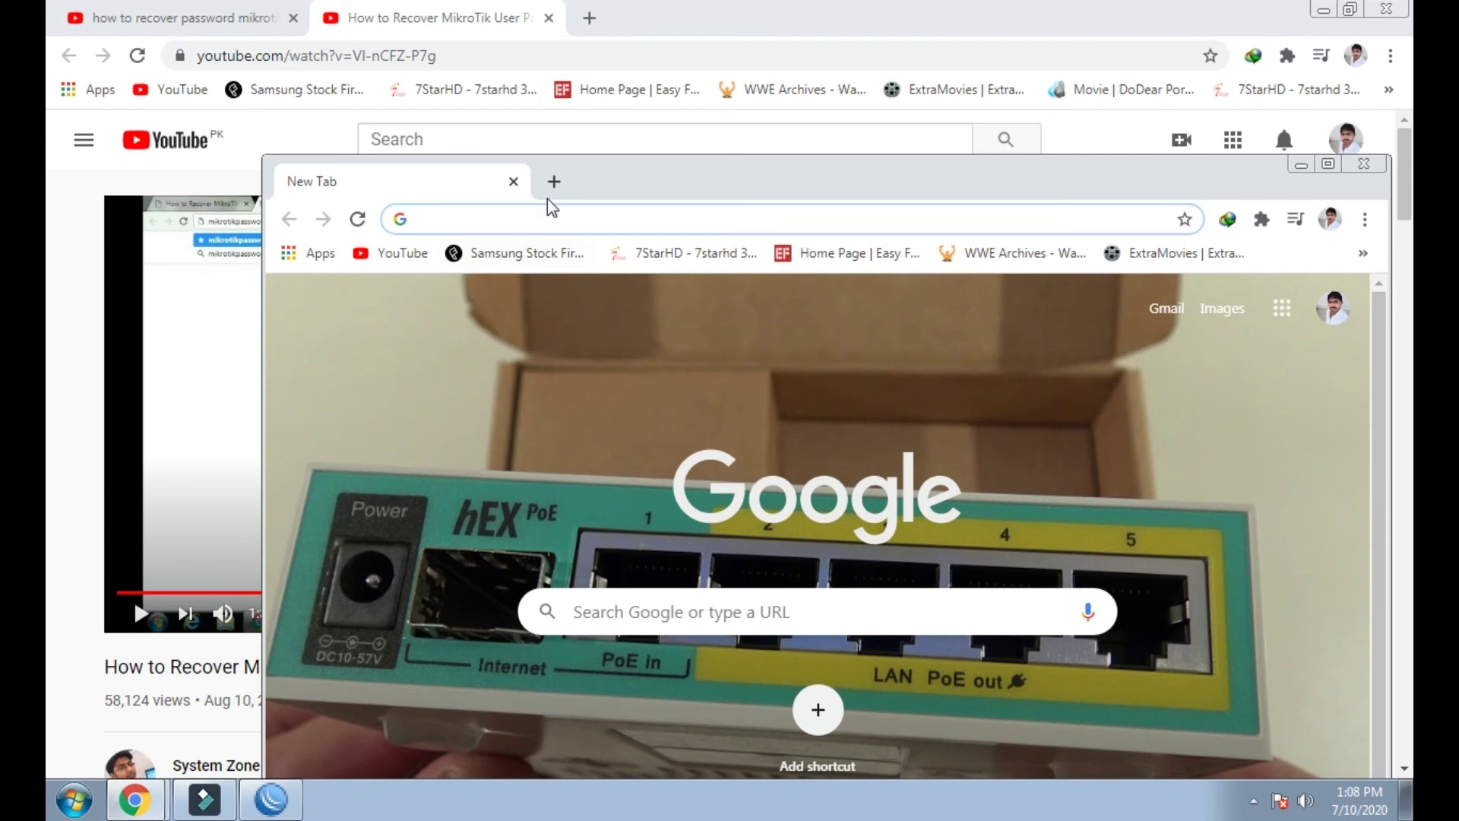
{"action": "left_click", "coordinate": [1388, 8]}
{"action": "left_click", "coordinate": [1408, 5]}
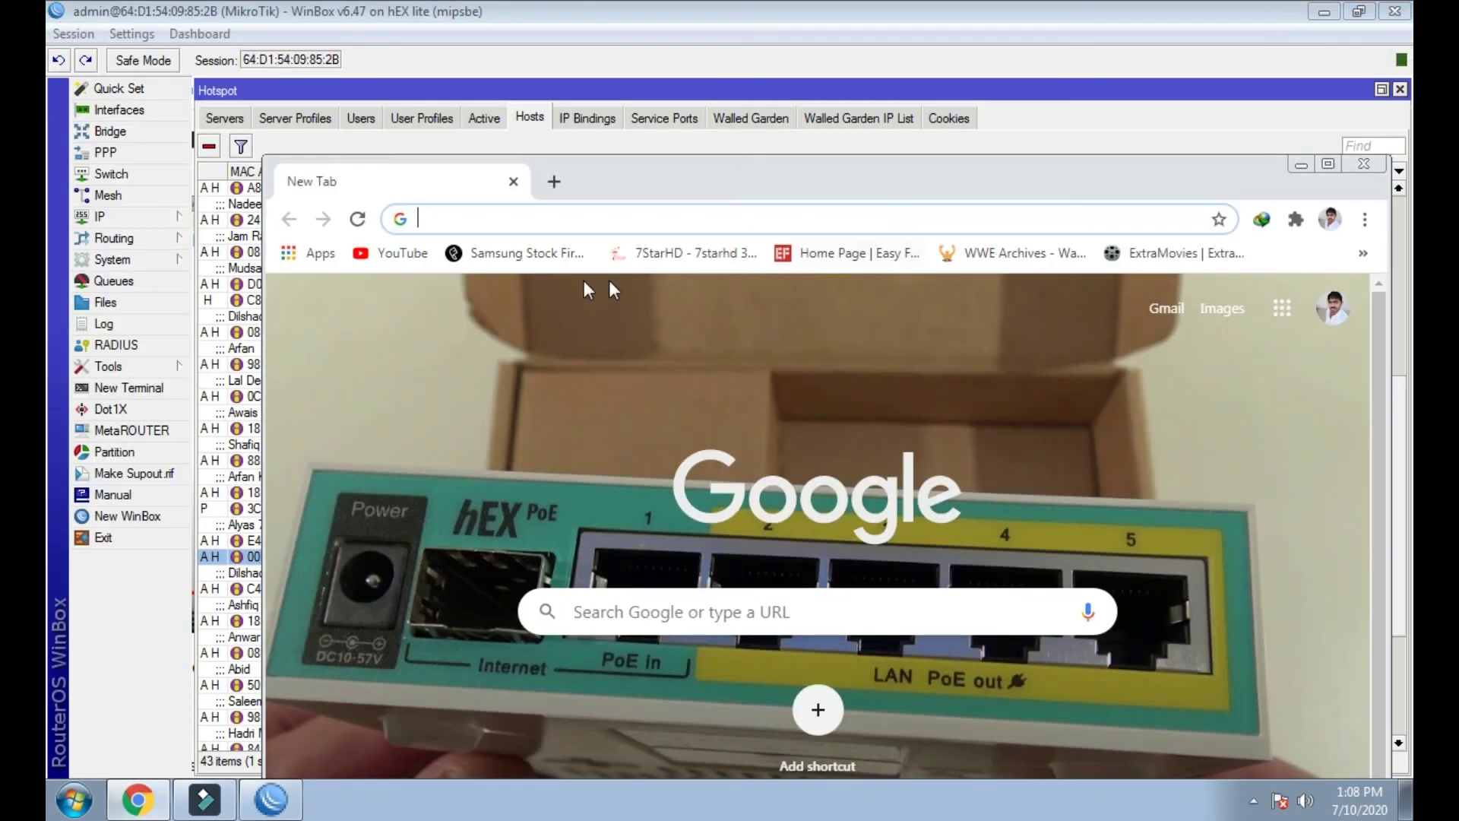
Load YouTube in the new browser window to test the internet connection, and close the maximized window.
{"action": "left_click", "coordinate": [403, 254]}
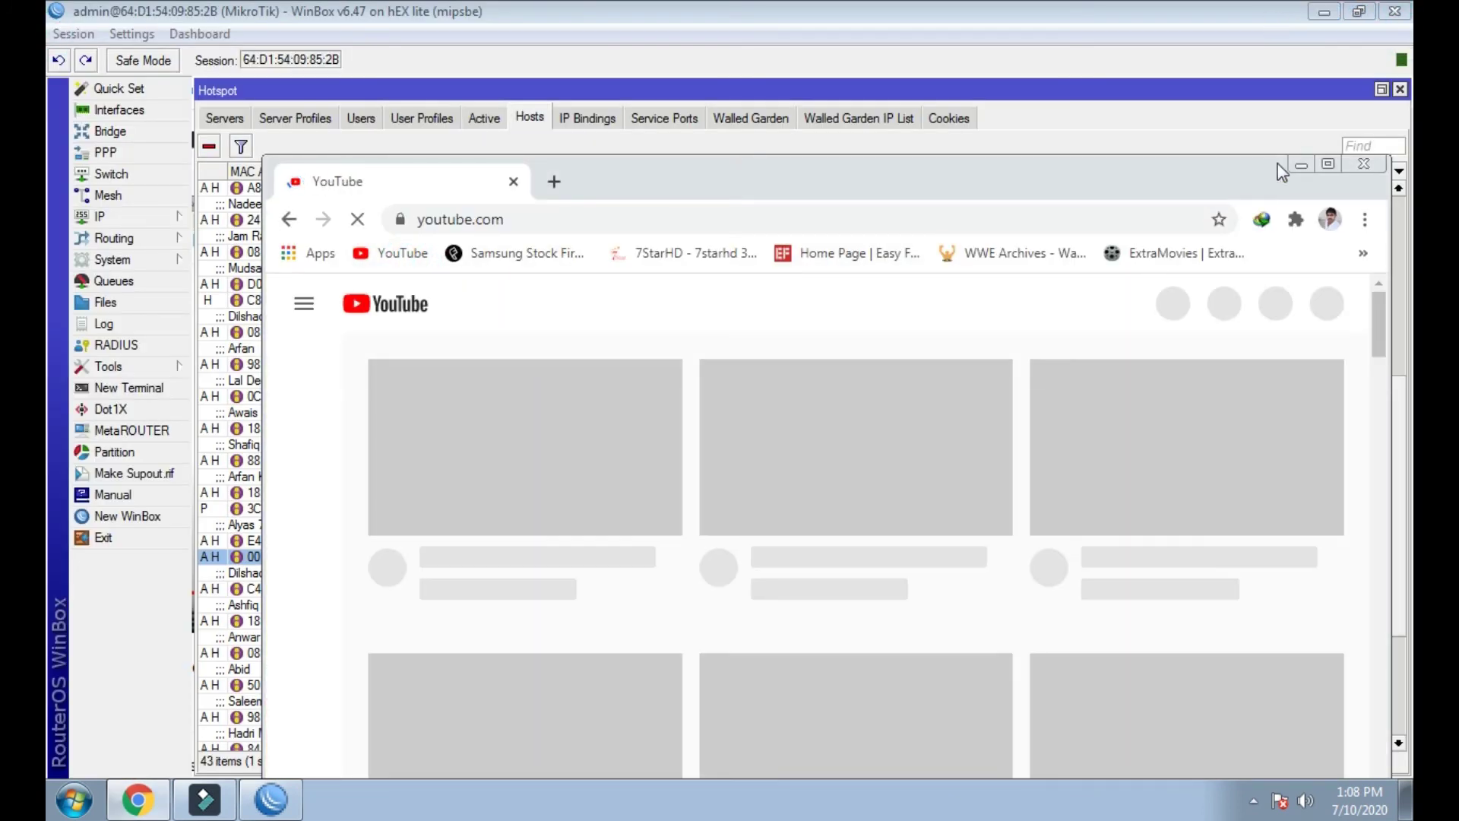
{"action": "left_click", "coordinate": [1327, 164]}
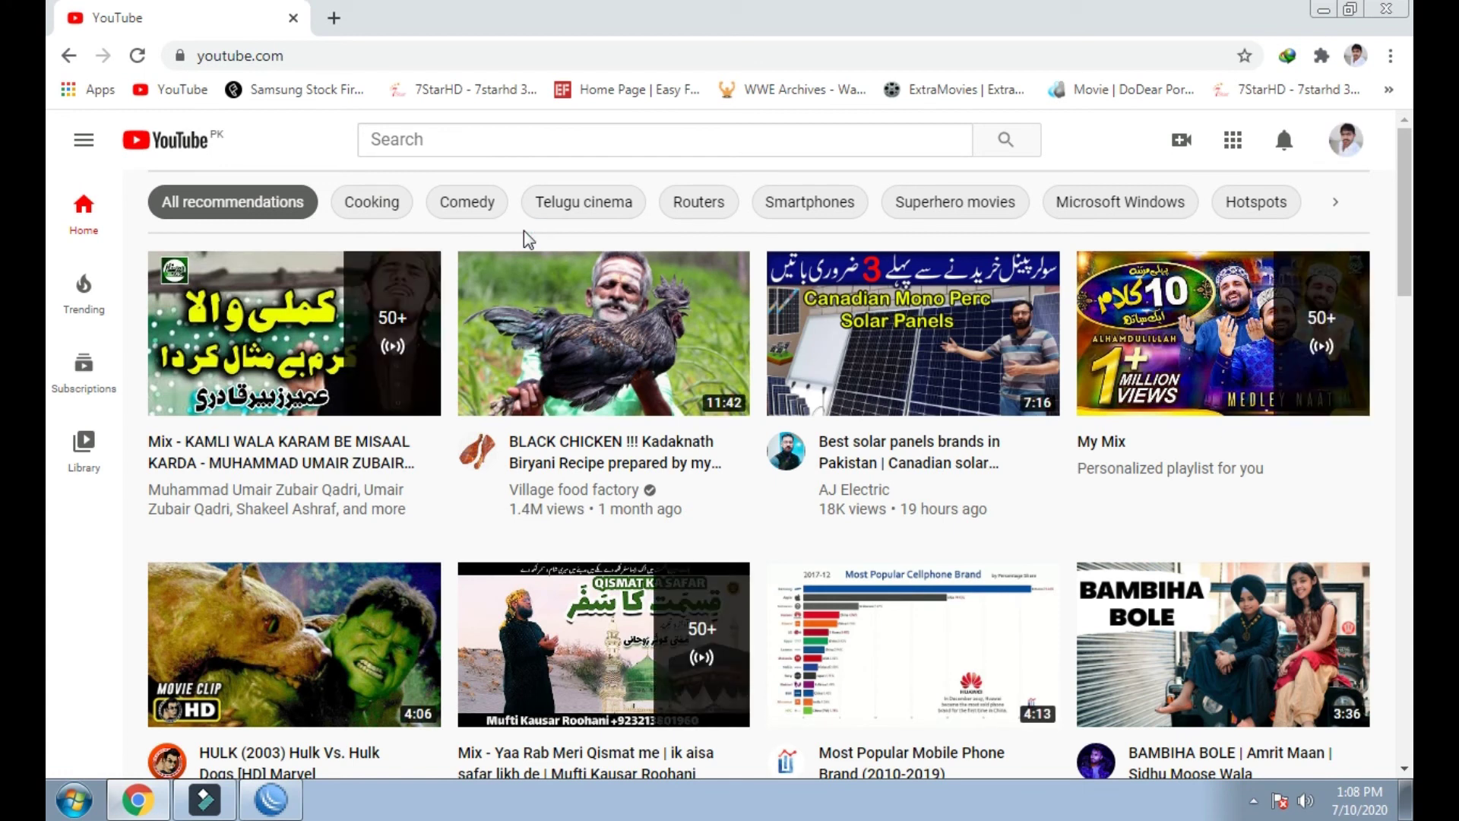
{"action": "left_click", "coordinate": [1396, 10]}
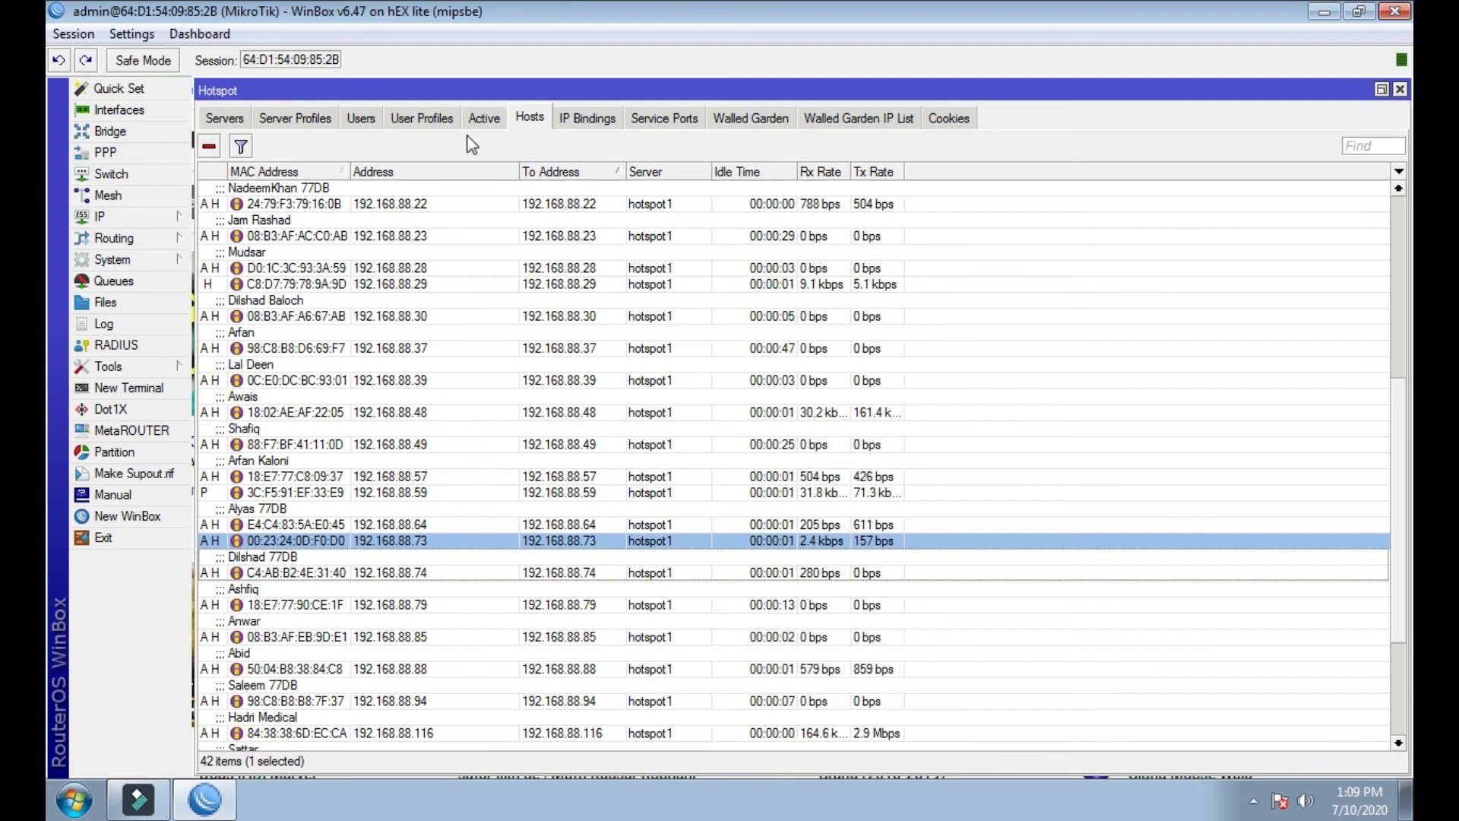
Review the settings of the hotspot server profile hsprof1 and close it.
{"action": "left_click", "coordinate": [362, 123]}
{"action": "left_click", "coordinate": [274, 125]}
{"action": "double_click", "coordinate": [266, 205]}
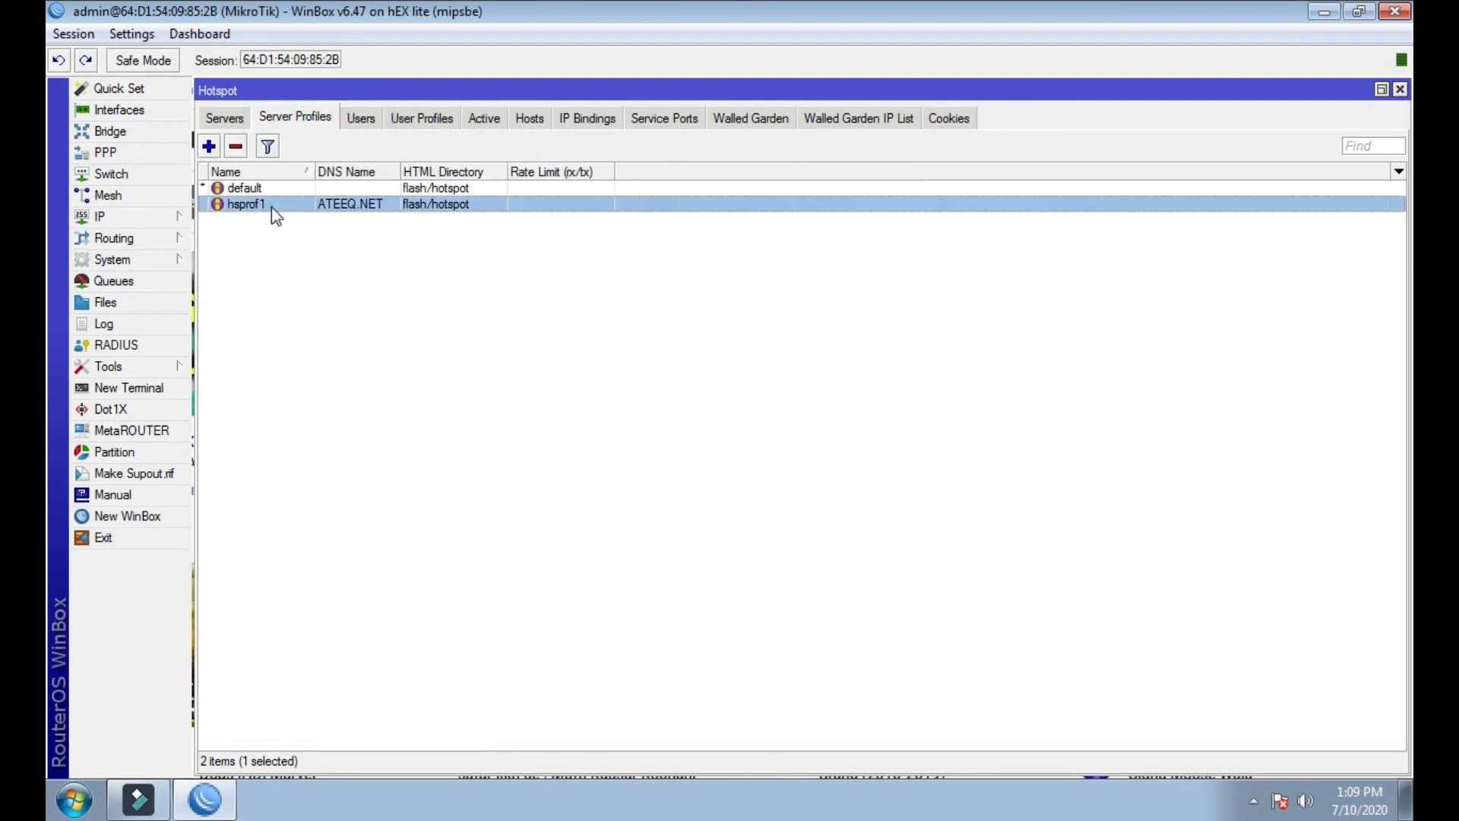
{"action": "left_click", "coordinate": [677, 321]}
{"action": "left_click", "coordinate": [660, 337]}
{"action": "left_click", "coordinate": [751, 191]}
Look through the hotspot's active sessions, hosts and users lists.
{"action": "left_click", "coordinate": [484, 119]}
{"action": "left_click", "coordinate": [530, 118]}
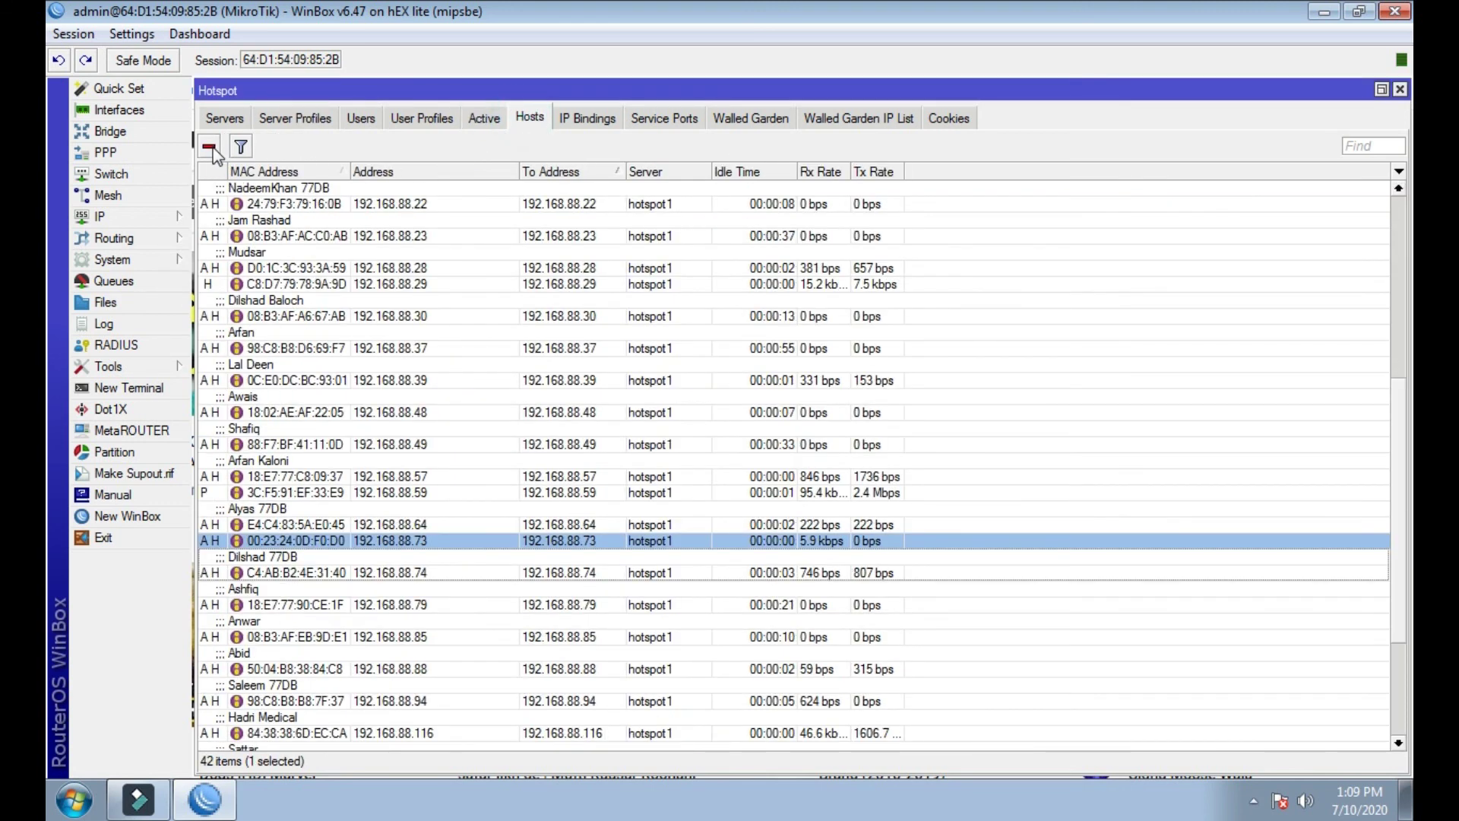
{"action": "left_click", "coordinate": [361, 118]}
{"action": "left_click", "coordinate": [338, 327]}
{"action": "scroll", "coordinate": [338, 429], "scroll_direction": "down", "scroll_amount": 3}
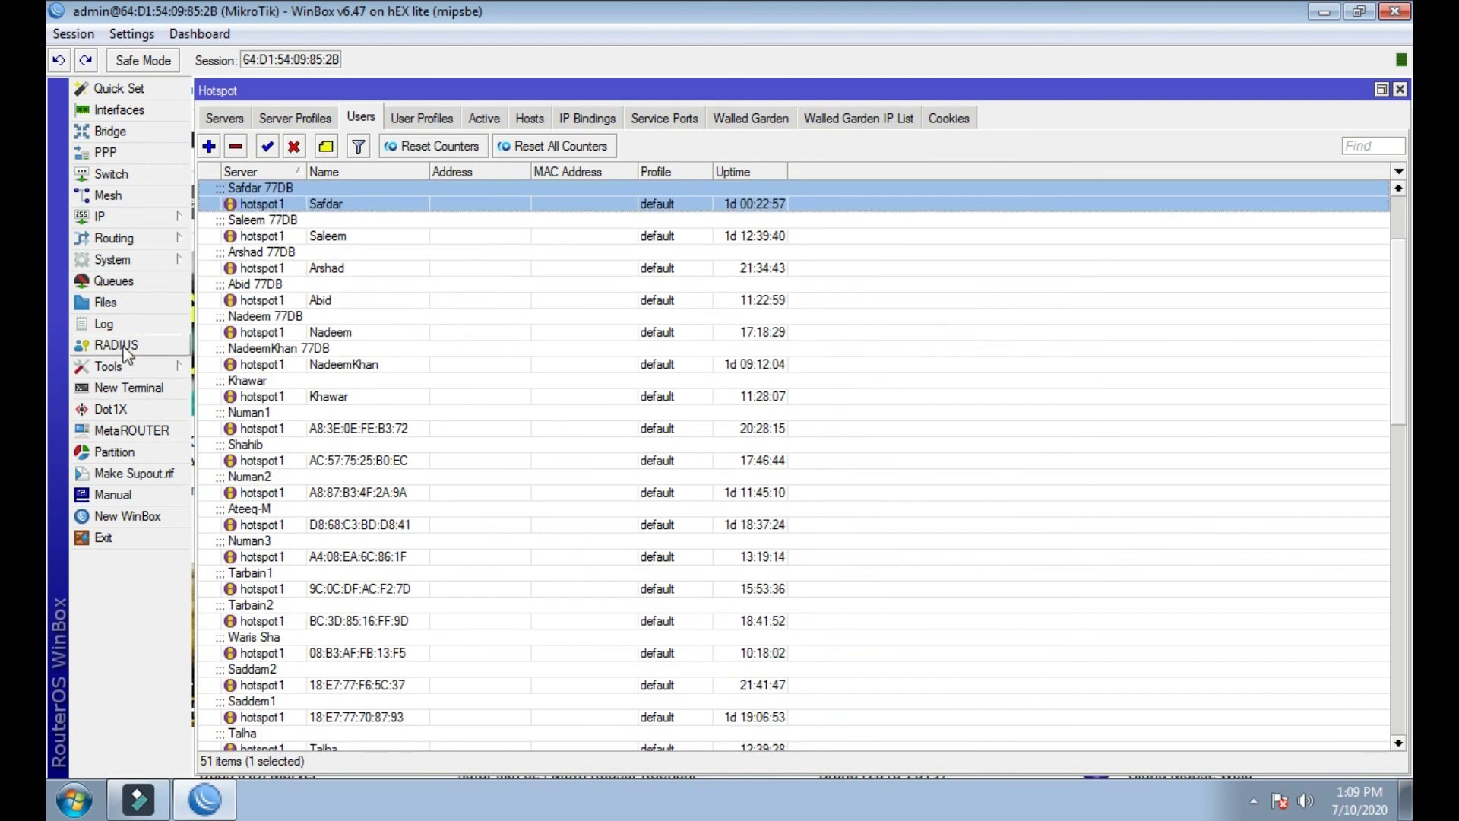
{"action": "scroll", "coordinate": [423, 591], "scroll_direction": "down", "scroll_amount": 1}
{"action": "scroll", "coordinate": [424, 592], "scroll_direction": "down", "scroll_amount": 1}
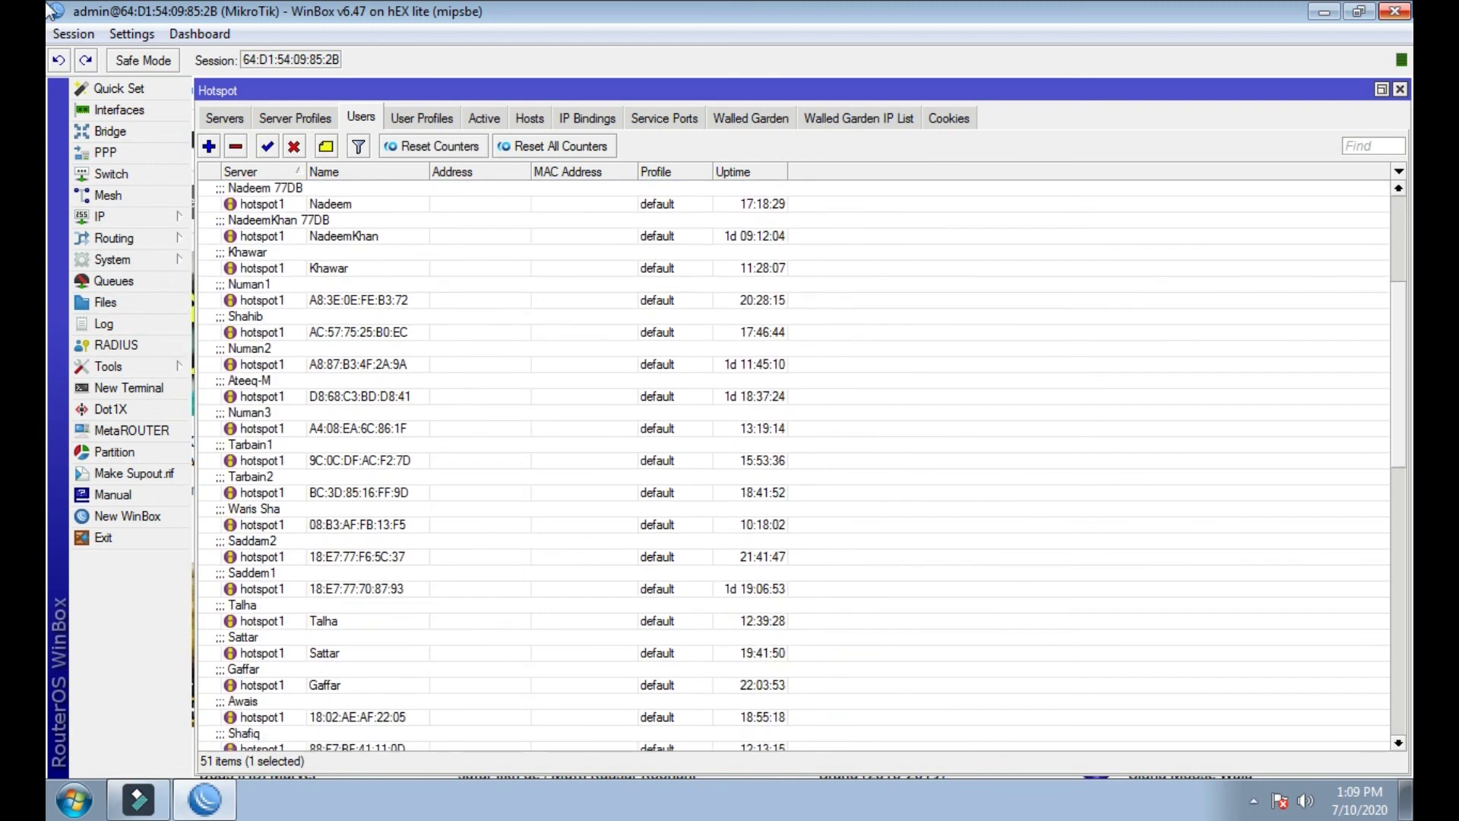
Exit the WinBox session and switch to Wondershare Filmora.
{"action": "left_click", "coordinate": [1395, 10]}
{"action": "left_click", "coordinate": [602, 484]}
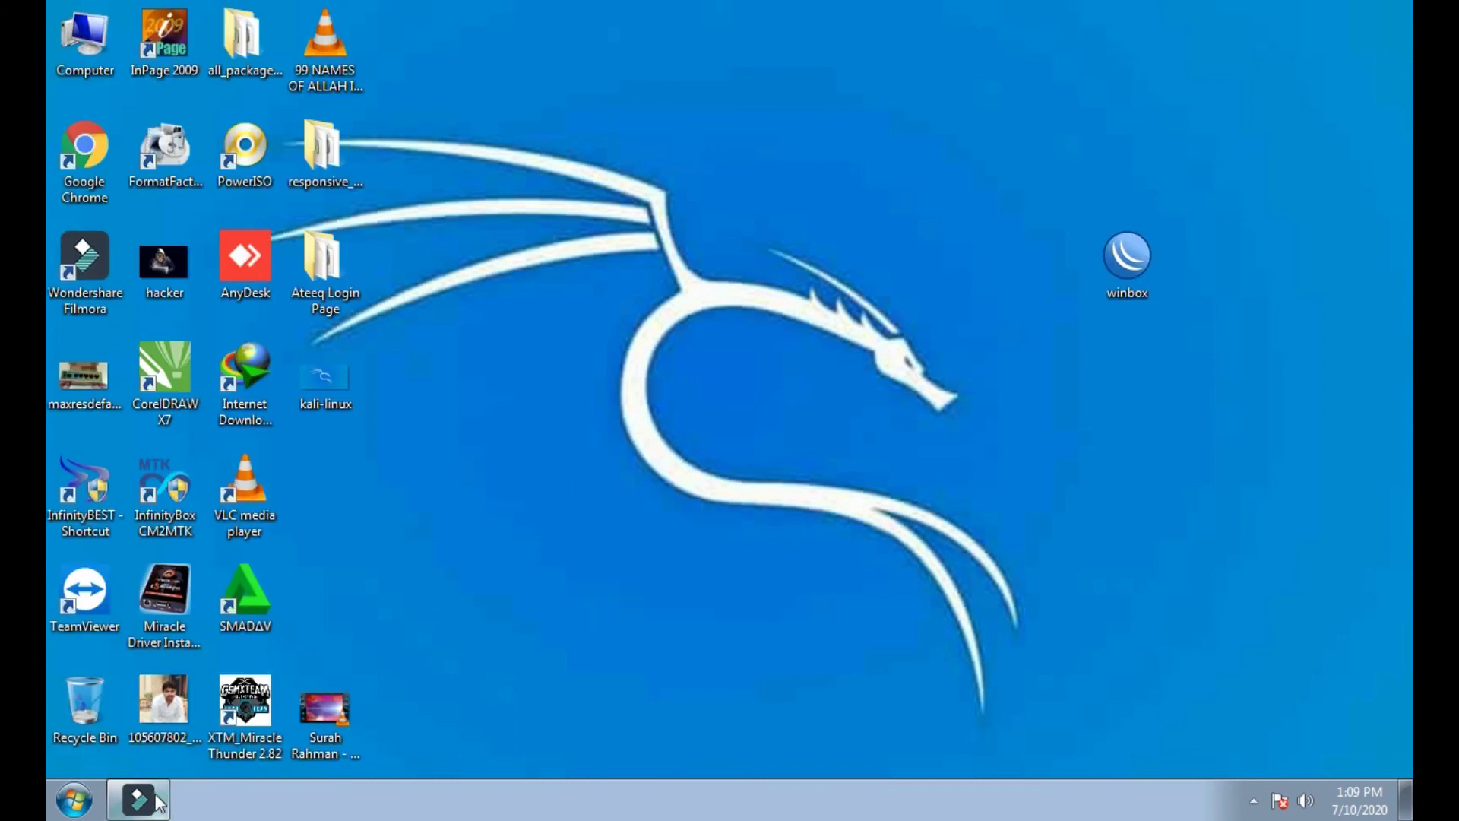
{"action": "left_click", "coordinate": [156, 799]}
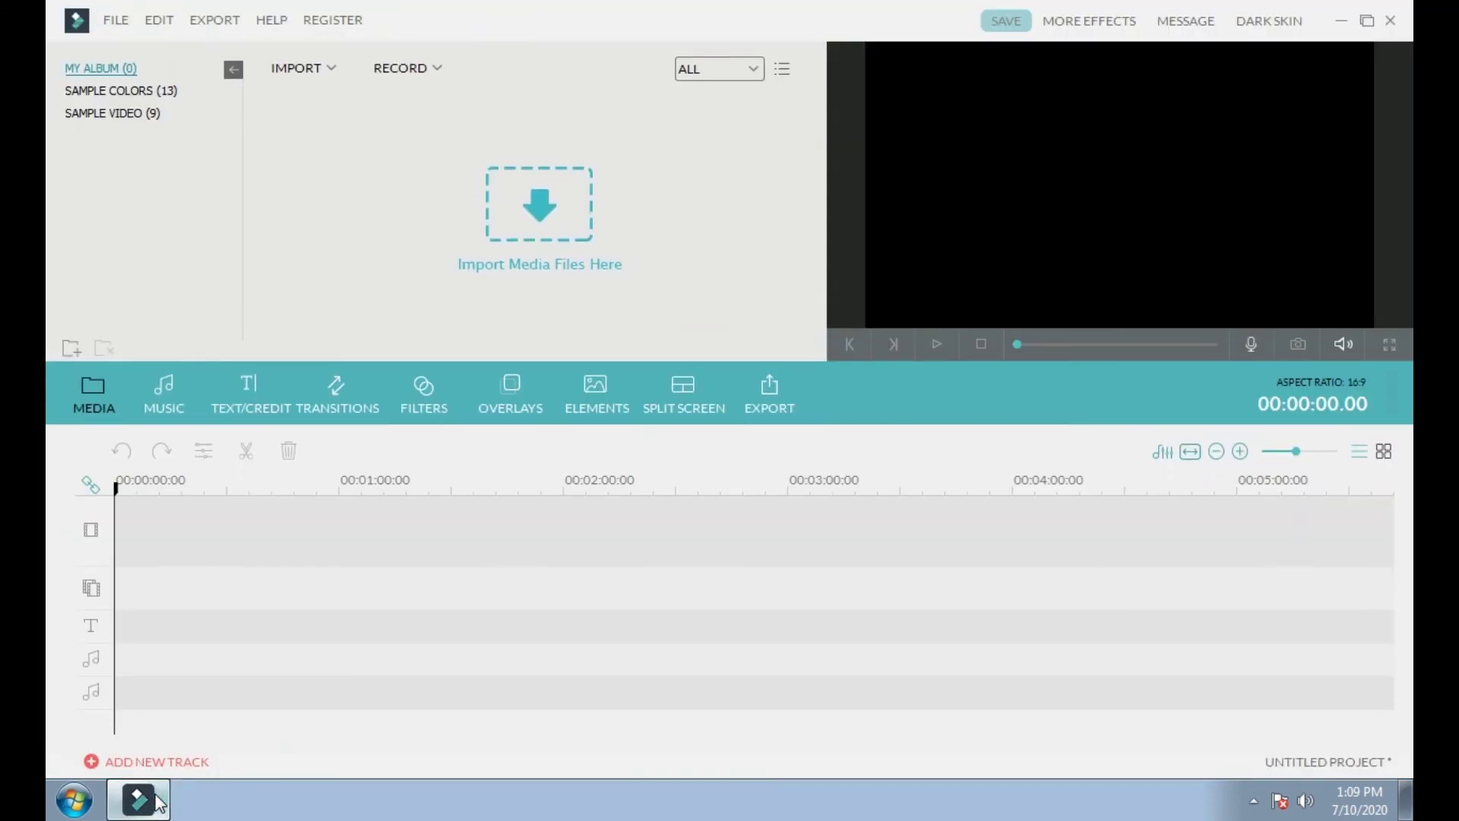